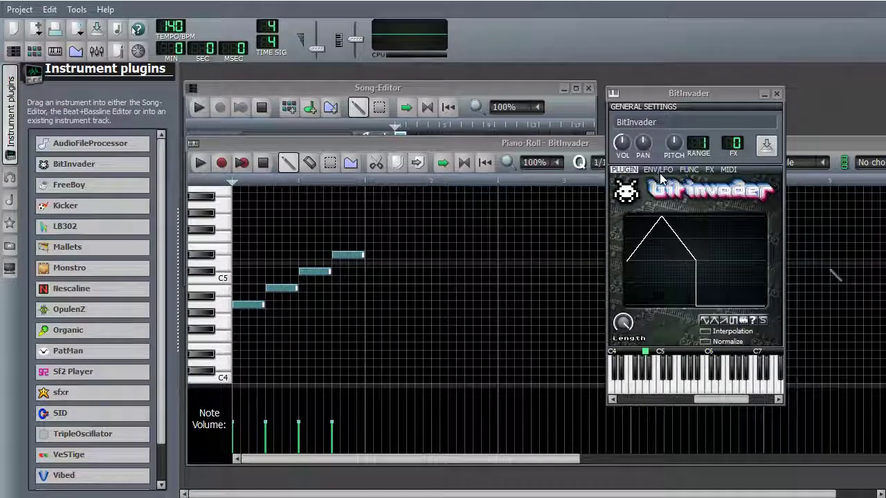
# - View BitInvader's envelope and LFO settings and return to its waveform page
pyautogui.click(659, 172)
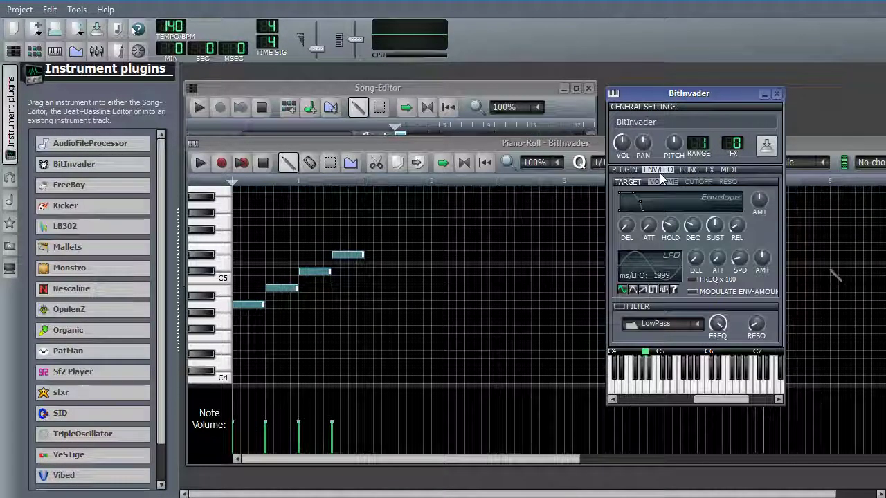
pyautogui.click(625, 172)
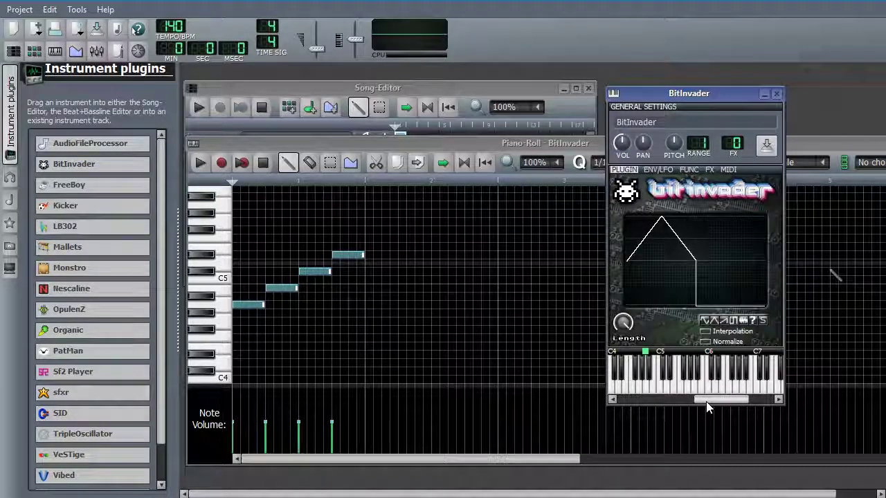
# - Move BitInvader's base note to a key just above C6 and play the four-note piano-roll pattern
pyautogui.moveTo(707, 401); pyautogui.dragTo(698, 405)
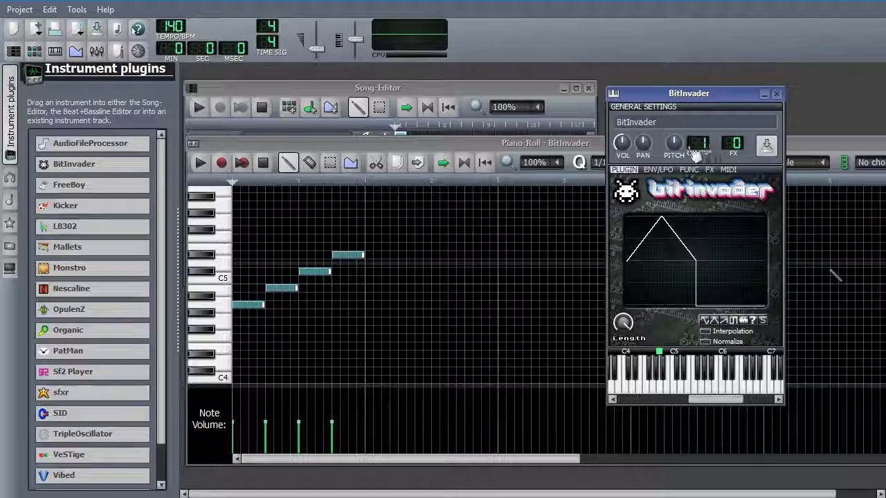
pyautogui.moveTo(716, 398)
pyautogui.mouseDown()
pyautogui.moveTo(682, 399)
pyautogui.moveTo(706, 395)
pyautogui.mouseUp()
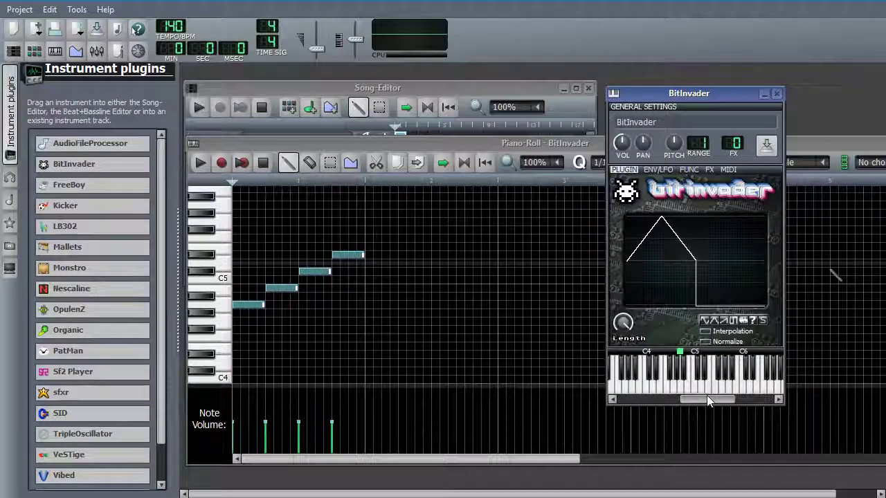
pyautogui.click(684, 352)
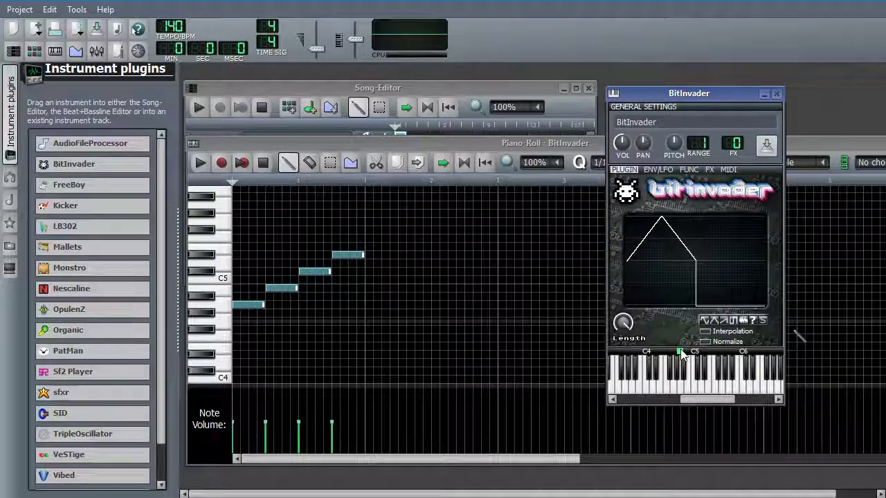
pyautogui.click(201, 163)
pyautogui.click(652, 93)
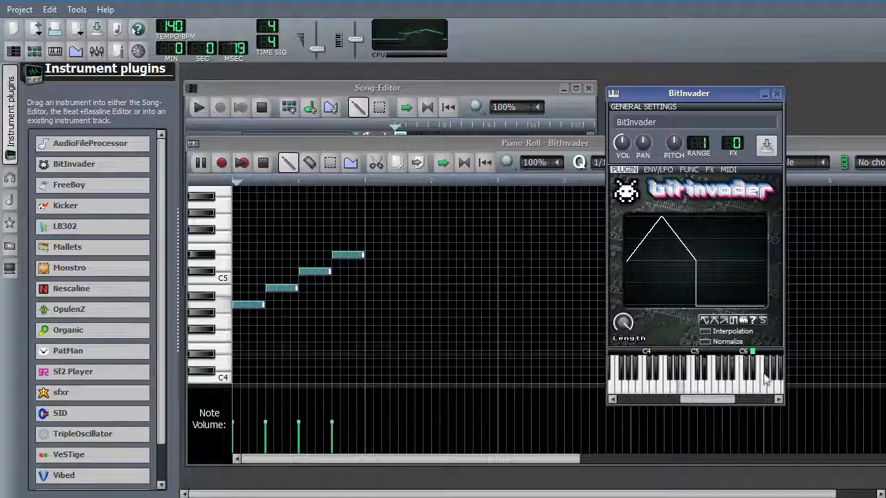
# - Return BitInvader's base note to the A just below C5, stop playback and bring the instrument window forward
pyautogui.moveTo(721, 401); pyautogui.dragTo(703, 405)
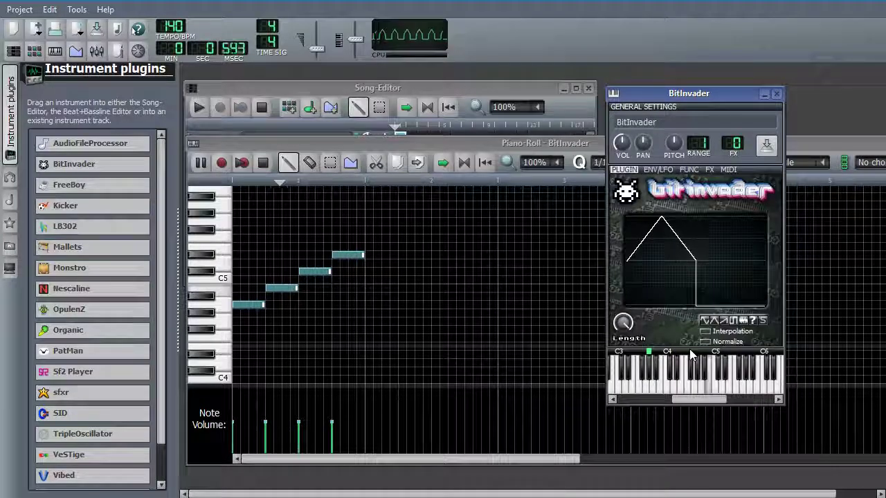
pyautogui.click(703, 351)
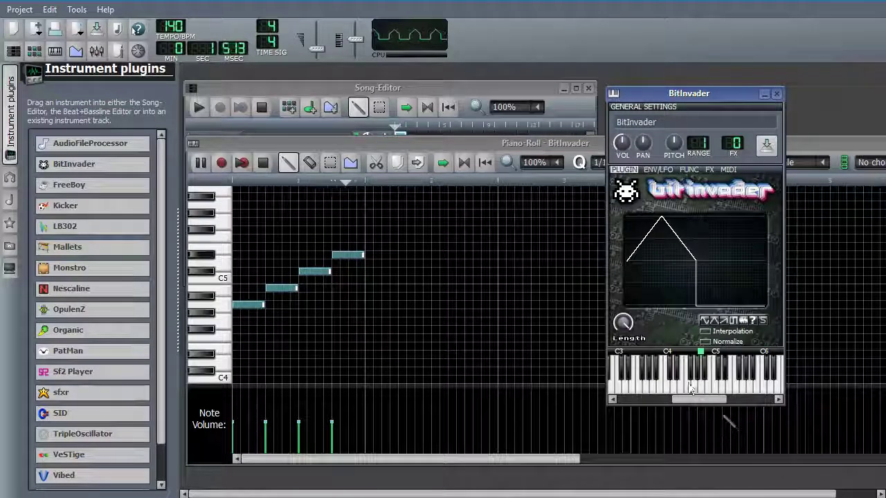
pyautogui.click(378, 186)
pyautogui.press('space')
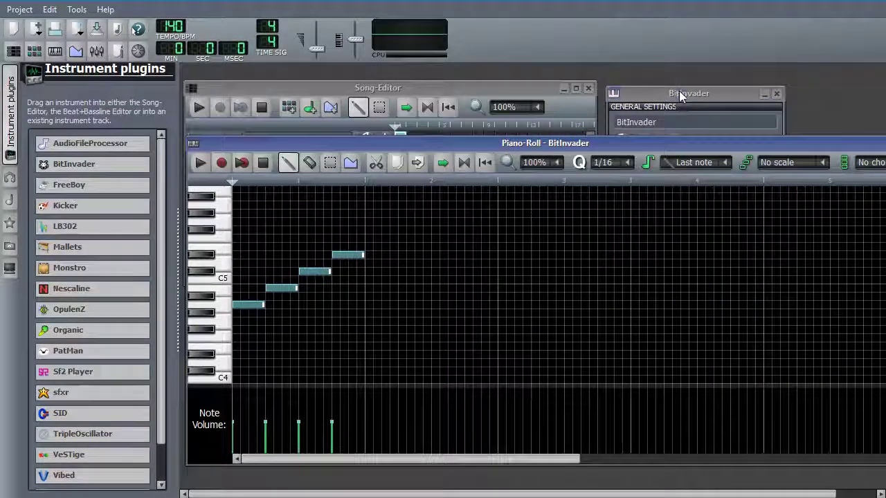
pyautogui.click(683, 93)
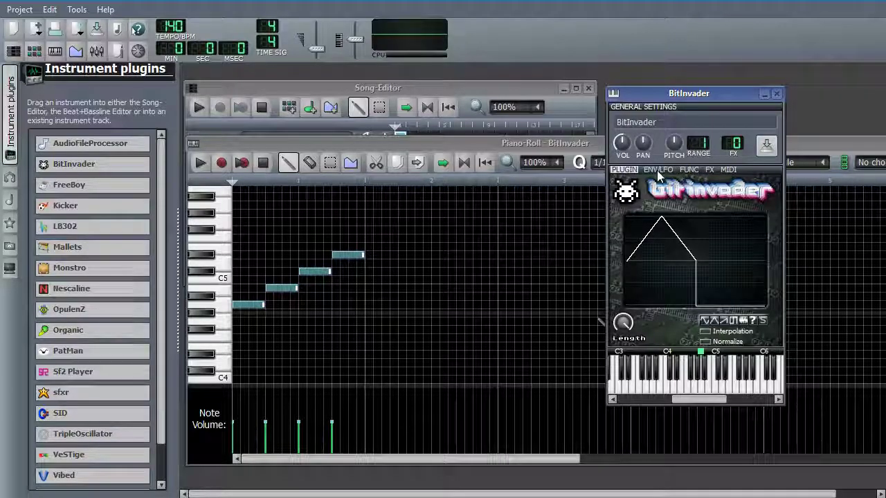
# - Look at the preset save location for BitInvader without saving, and view the folders of the user's own presets
pyautogui.click(767, 148)
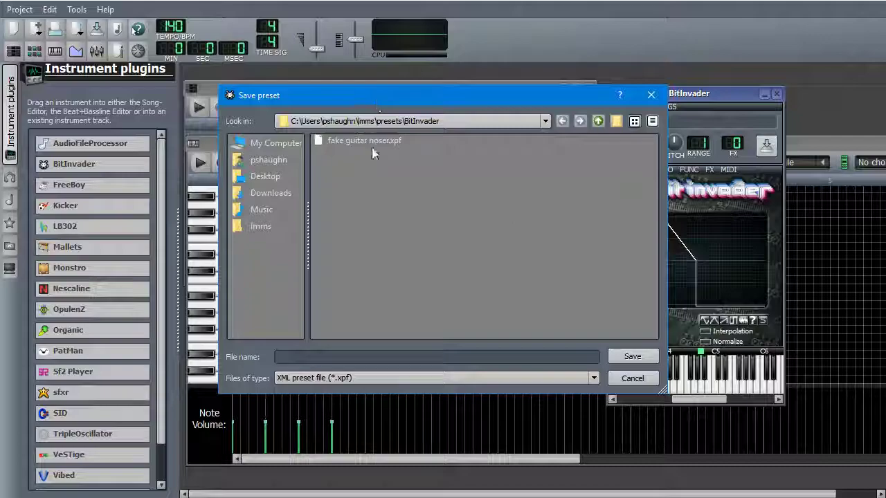
pyautogui.press('Escape')
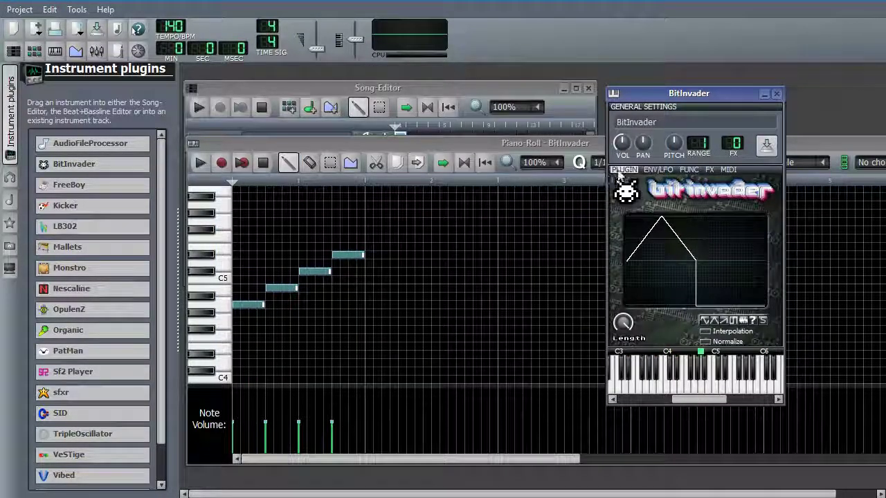
pyautogui.click(657, 169)
pyautogui.click(735, 170)
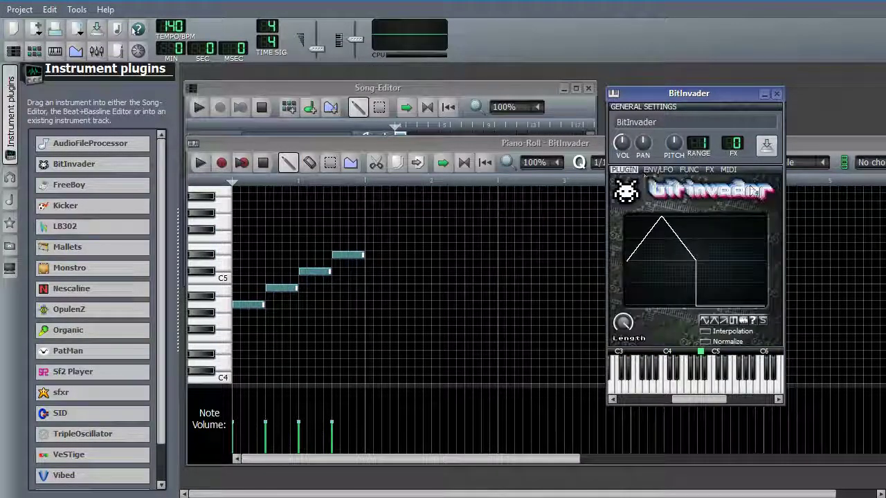
pyautogui.click(15, 222)
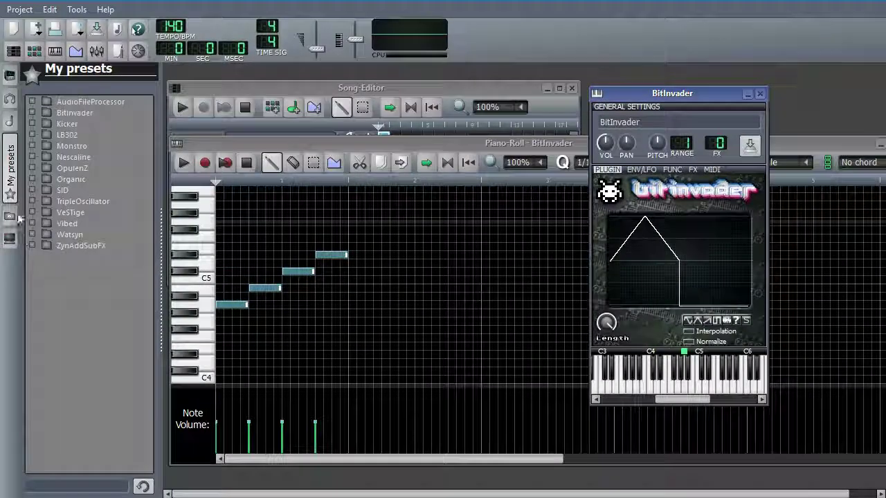
pyautogui.click(11, 76)
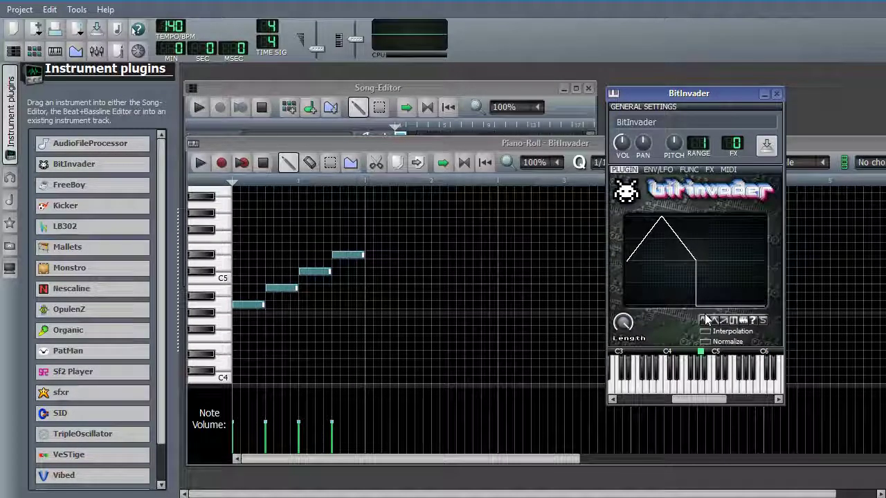
pyautogui.press('z')
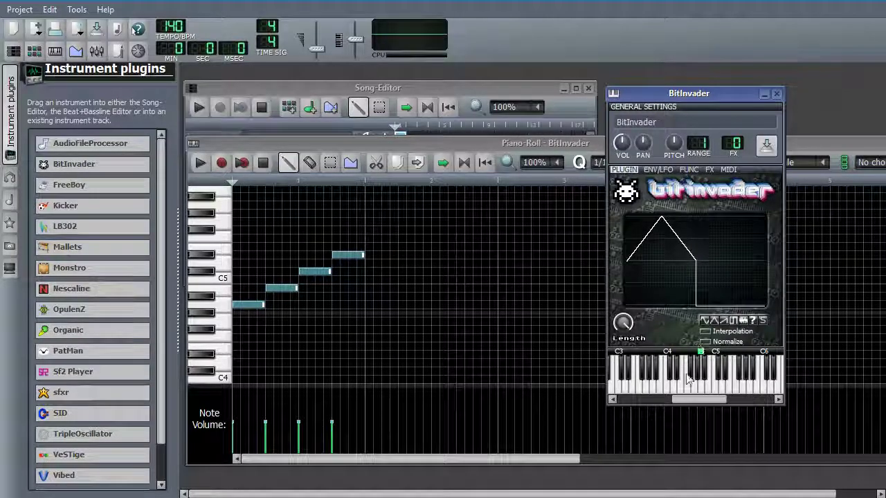
# - Try BitInvader's LowPass filter by enabling it, adjusting its cutoff frequency and switching it off again
pyautogui.click(655, 171)
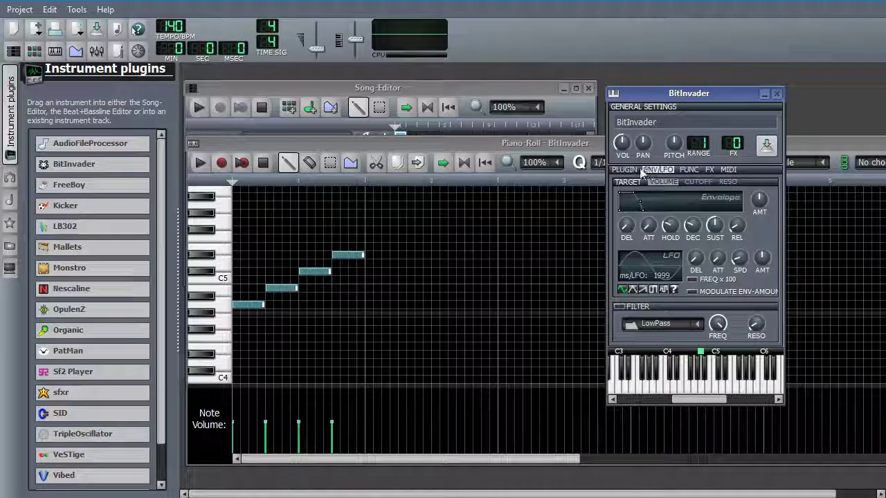
pyautogui.click(618, 306)
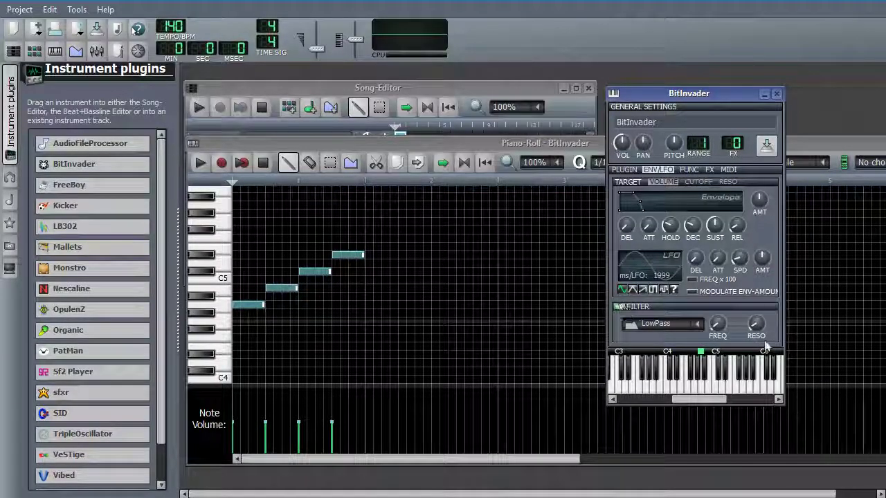
pyautogui.moveTo(717, 323); pyautogui.dragTo(718, 290)
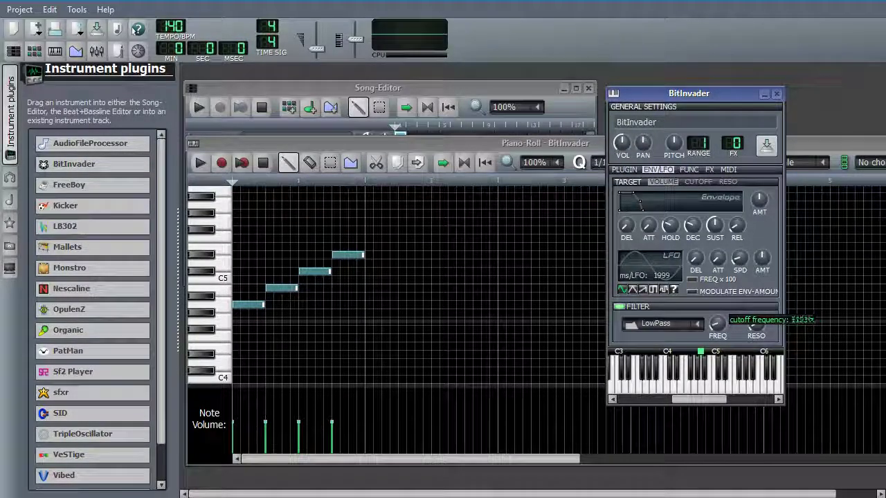
pyautogui.click(619, 306)
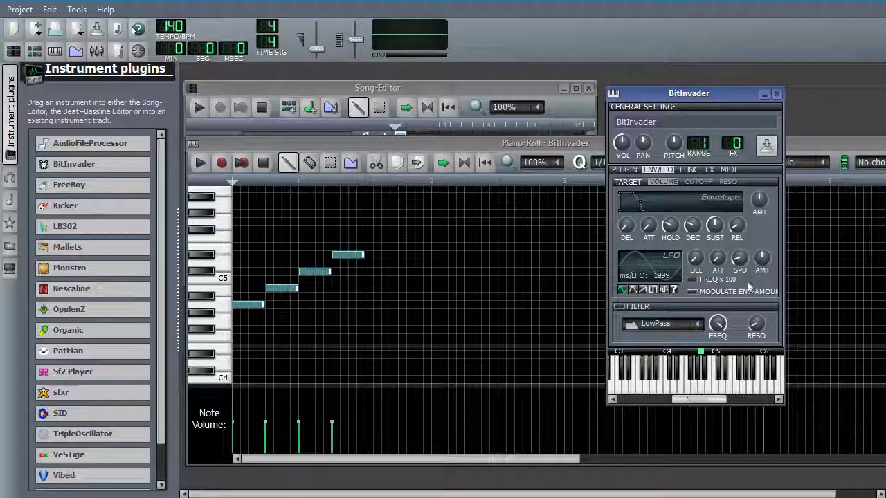
# - Open BitInvader's stacking and arpeggio functions and lower the stacking range
pyautogui.click(249, 147)
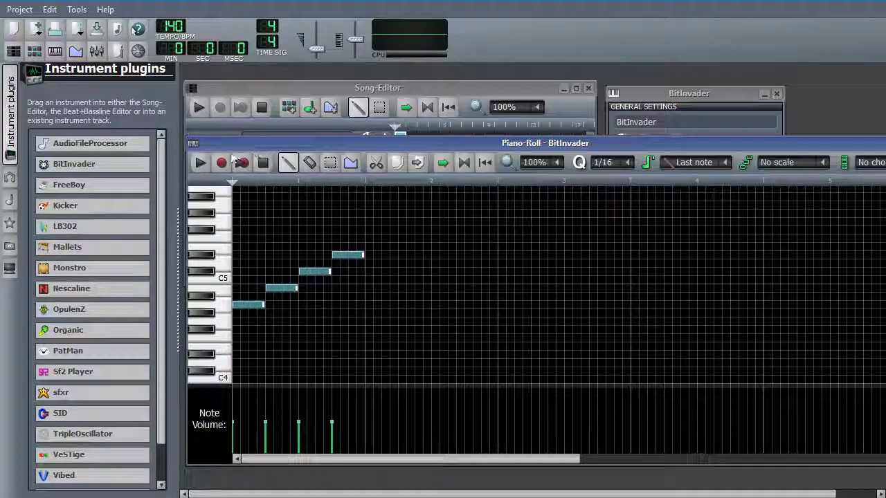
pyautogui.click(695, 97)
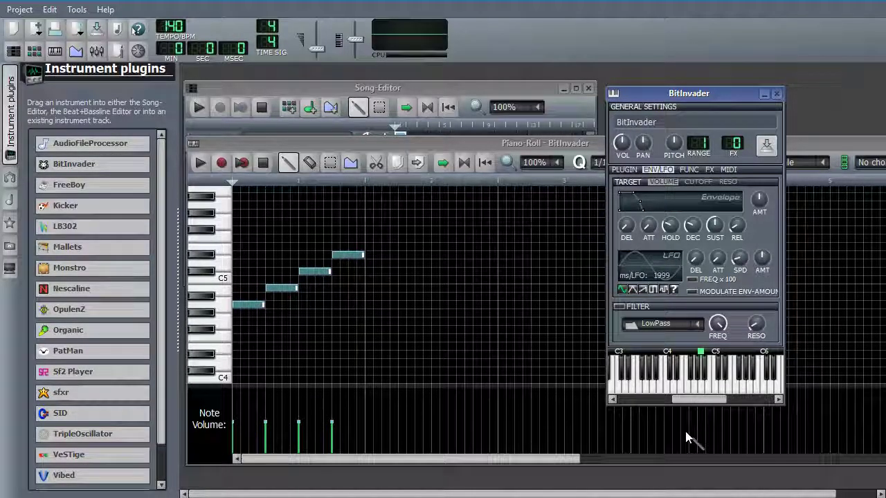
pyautogui.click(692, 169)
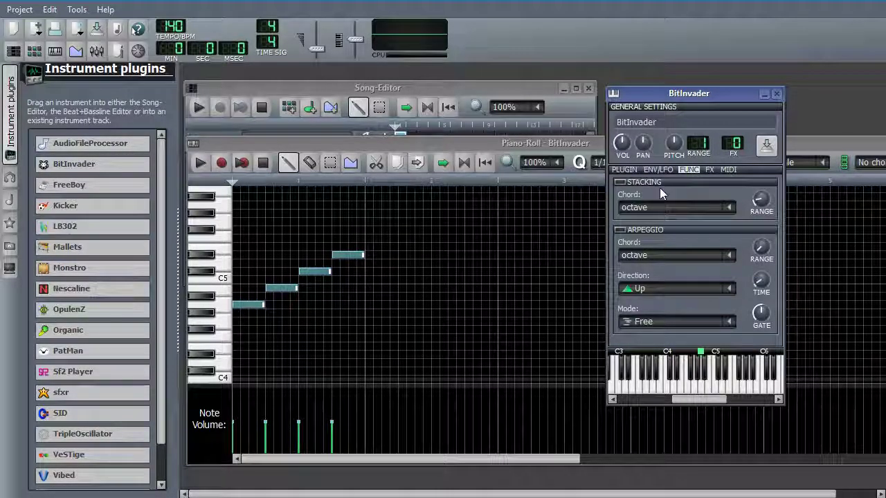
pyautogui.click(677, 232)
pyautogui.click(676, 233)
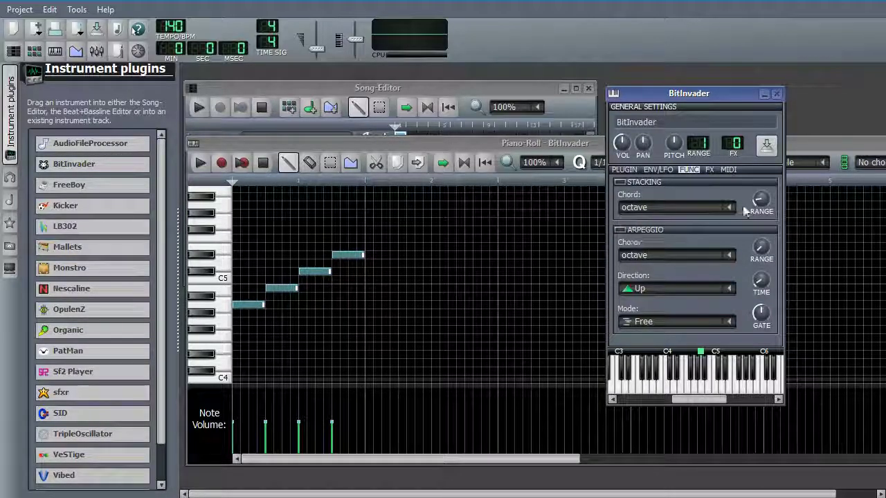
pyautogui.click(247, 305)
pyautogui.click(692, 117)
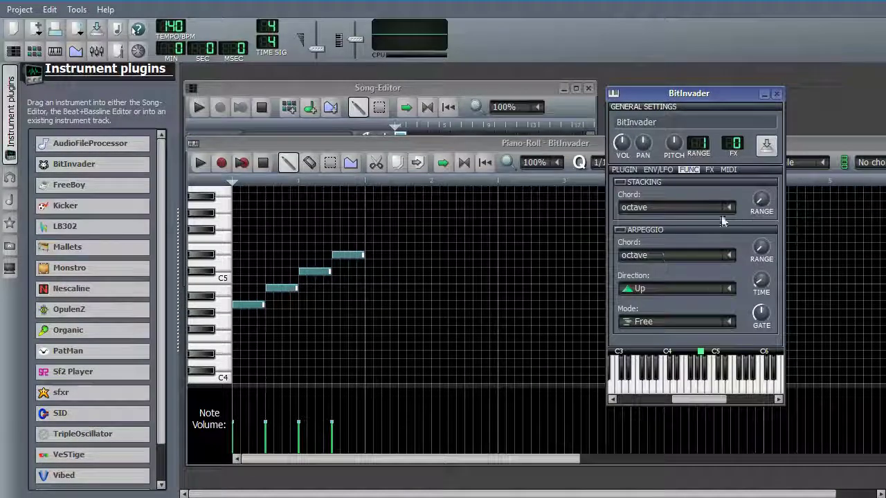
# - Enable note stacking with the Major chord and audition single keys around C4 on BitInvader's keyboard
pyautogui.click(730, 207)
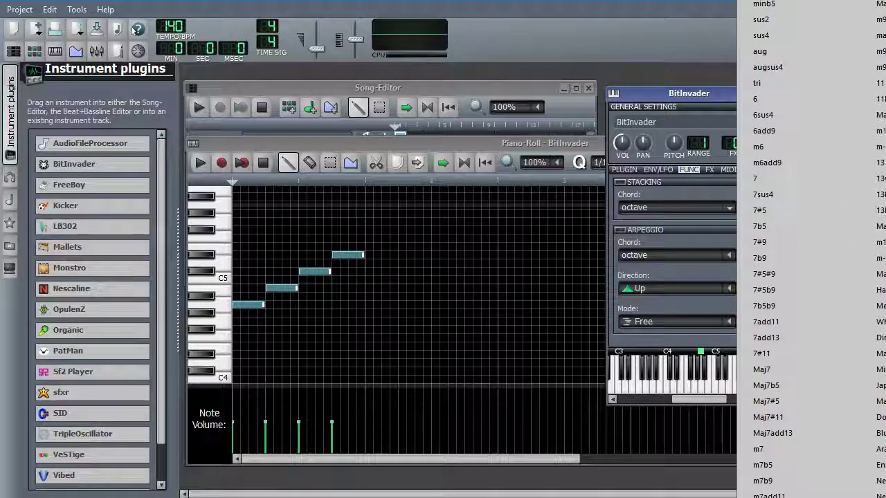
pyautogui.click(761, 18)
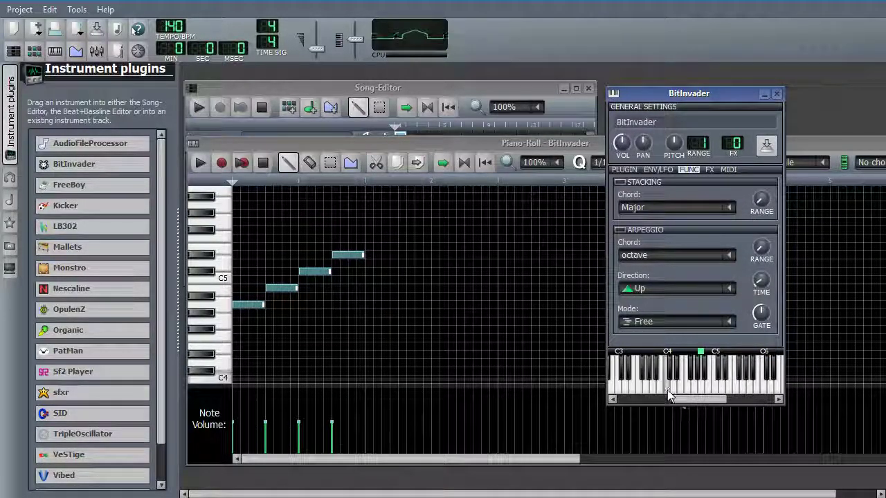
pyautogui.click(619, 182)
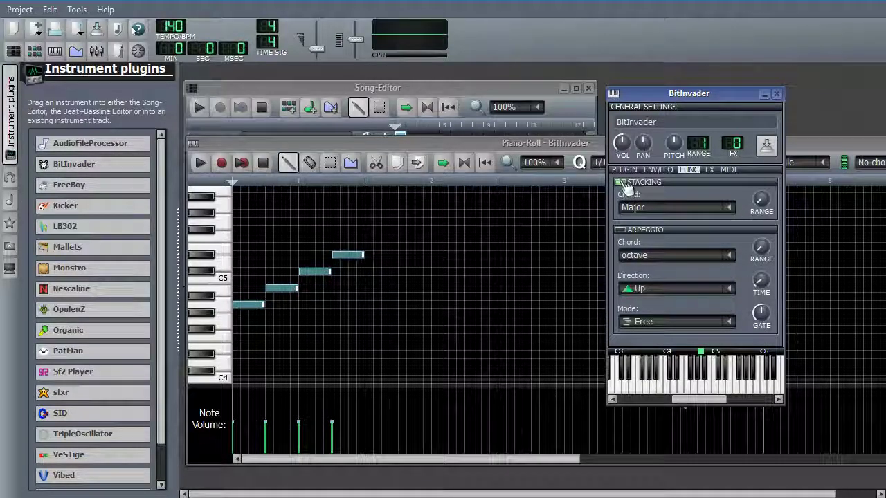
pyautogui.click(664, 389)
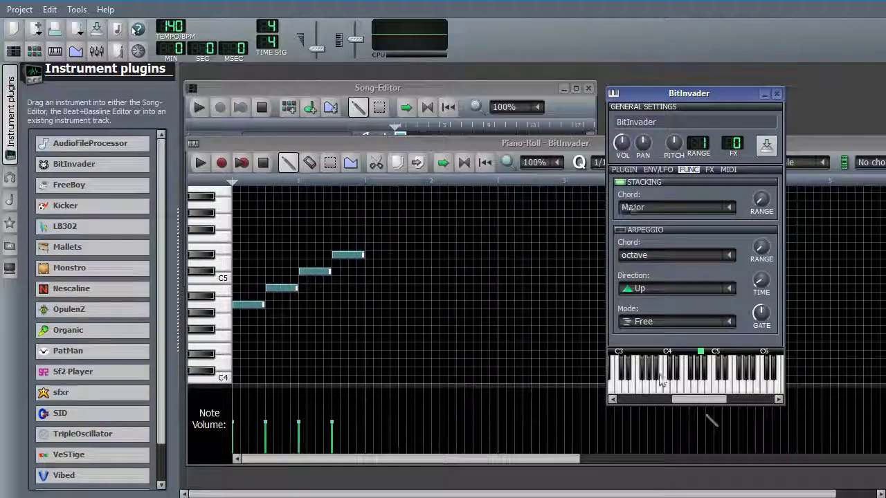
pyautogui.click(674, 393)
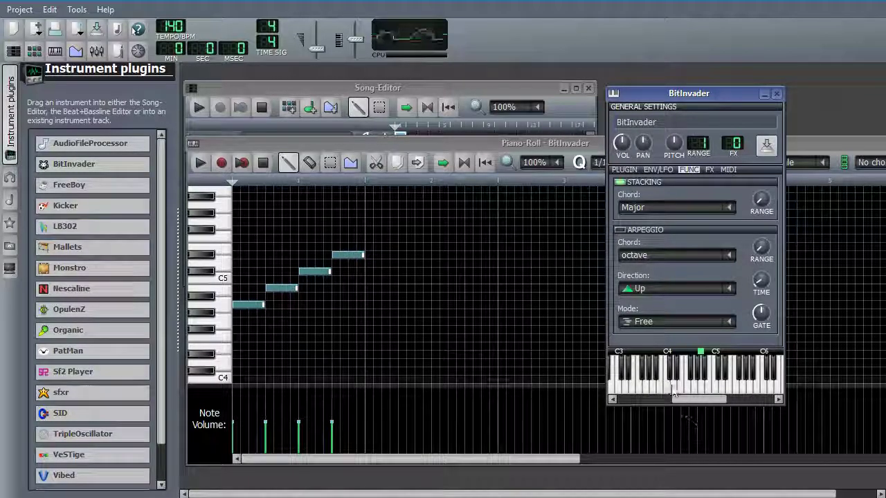
# - Play the piano-roll pattern with Major chord stacking, watch the keys on BitInvader's keyboard, and stop playback
pyautogui.click(200, 161)
pyautogui.click(726, 91)
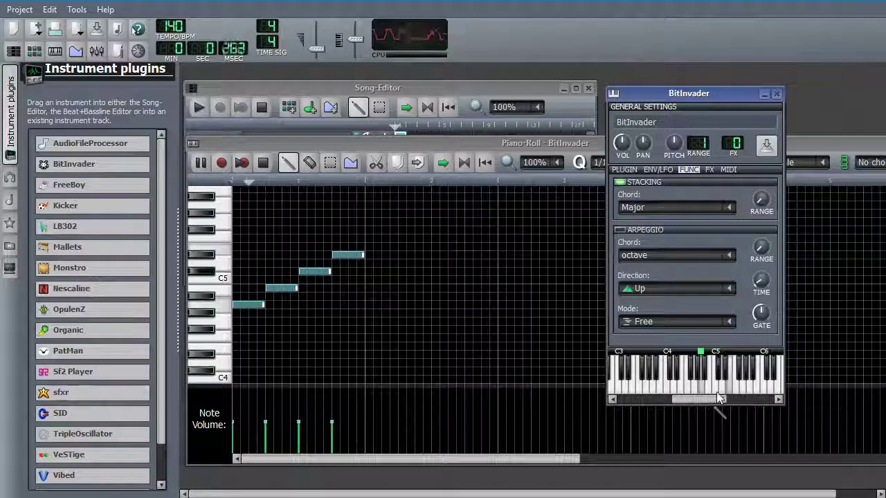
pyautogui.click(263, 162)
pyautogui.click(719, 97)
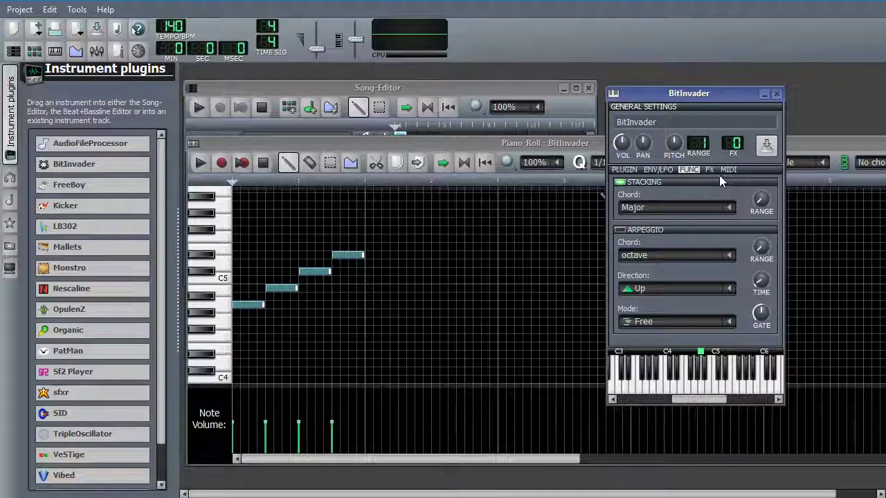
# - Increase the stacking range and lower BitInvader's volume to about 44.9%
pyautogui.moveTo(766, 211); pyautogui.dragTo(759, 199)
pyautogui.moveTo(698, 406); pyautogui.dragTo(716, 407)
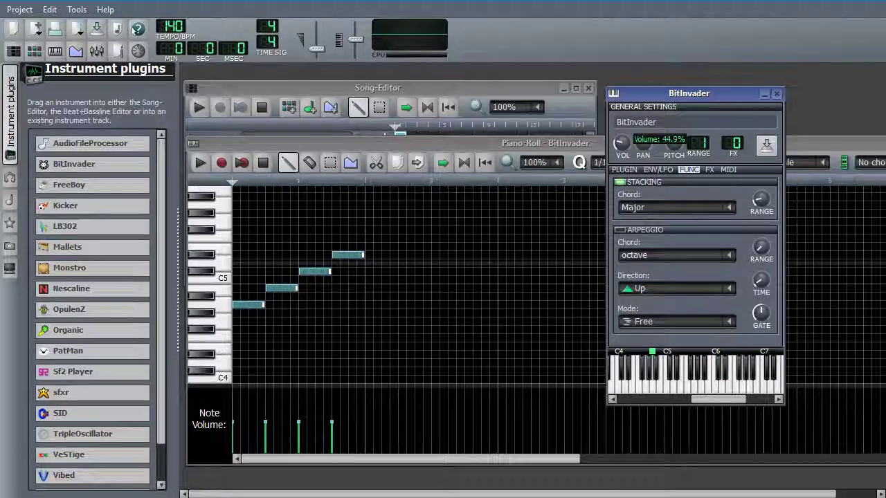
# - Play the piano-roll pattern with the wider stacking range and watch the higher keys on BitInvader's keyboard
pyautogui.click(200, 162)
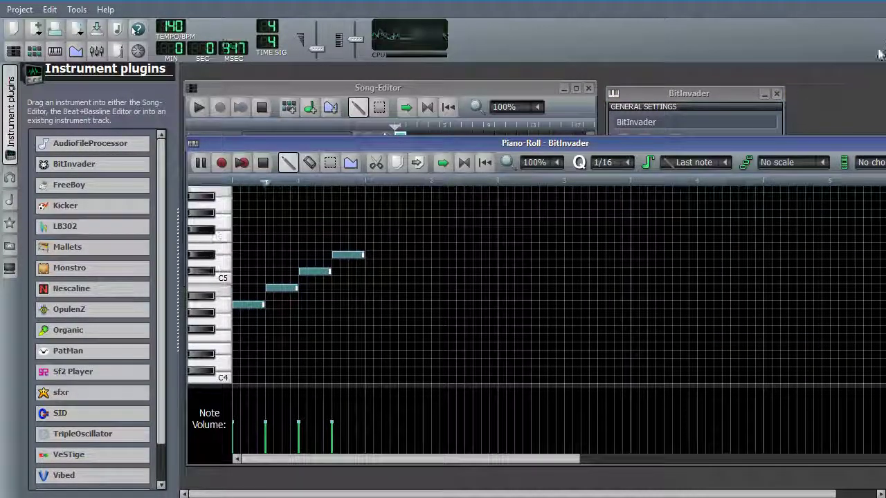
pyautogui.click(690, 99)
pyautogui.moveTo(706, 399); pyautogui.dragTo(715, 402)
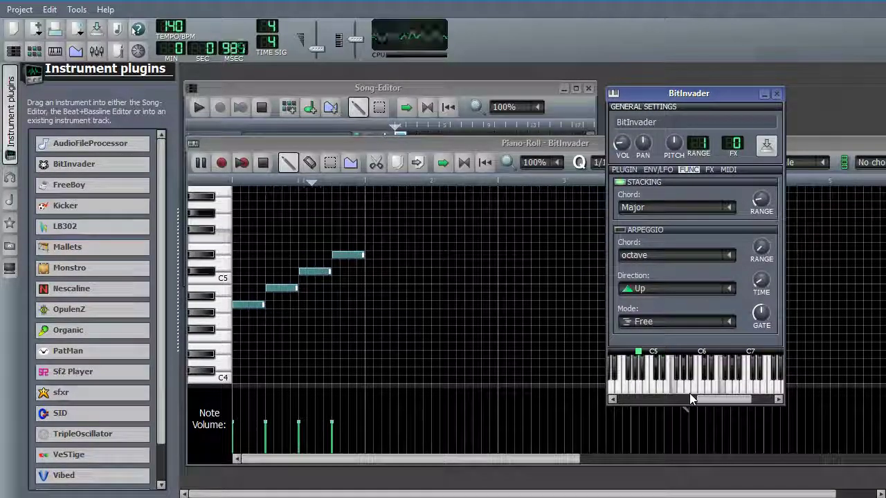
# - Stop playback, delete all notes in the piano roll, and place two separate C4 notes on the first and third beats
pyautogui.click(263, 163)
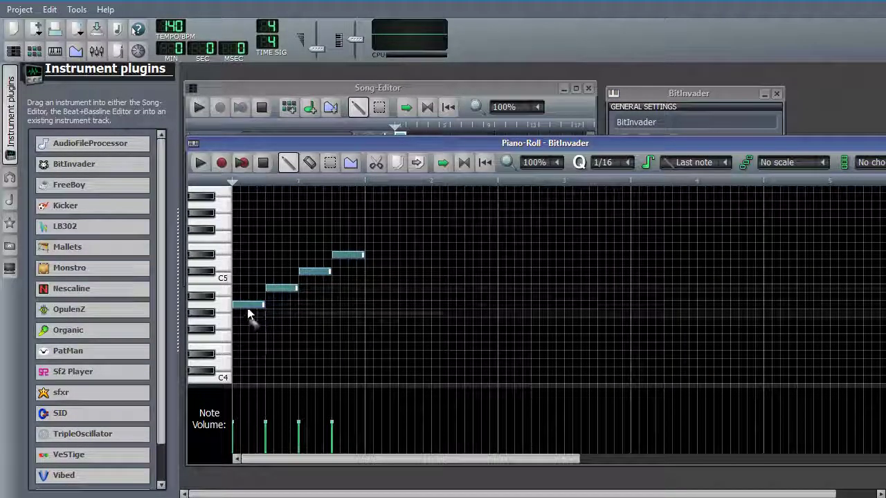
pyautogui.hotkey('ctrl', 'a')
pyautogui.press('Delete')
pyautogui.scroll(-2, 259, 309)
pyautogui.click(239, 345)
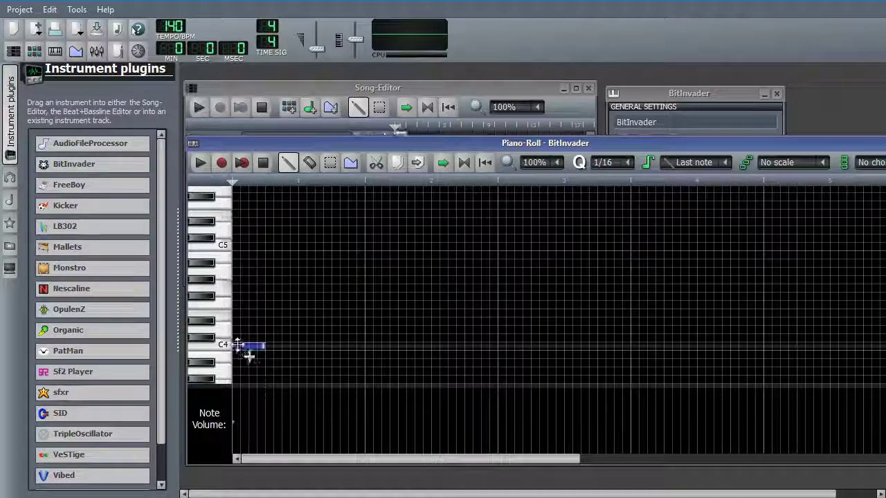
pyautogui.click(304, 345)
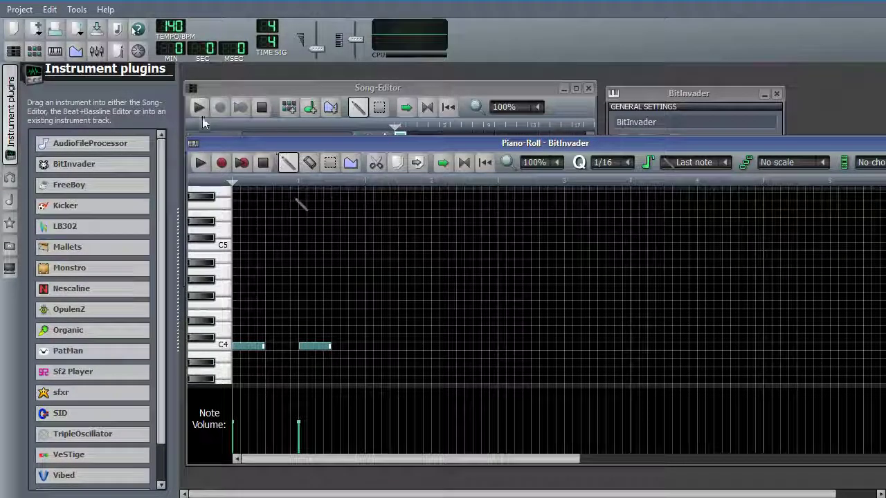
# - Play the two-note pattern, change BitInvader's stacking chord to octave, and stop playback
pyautogui.click(202, 165)
pyautogui.click(689, 93)
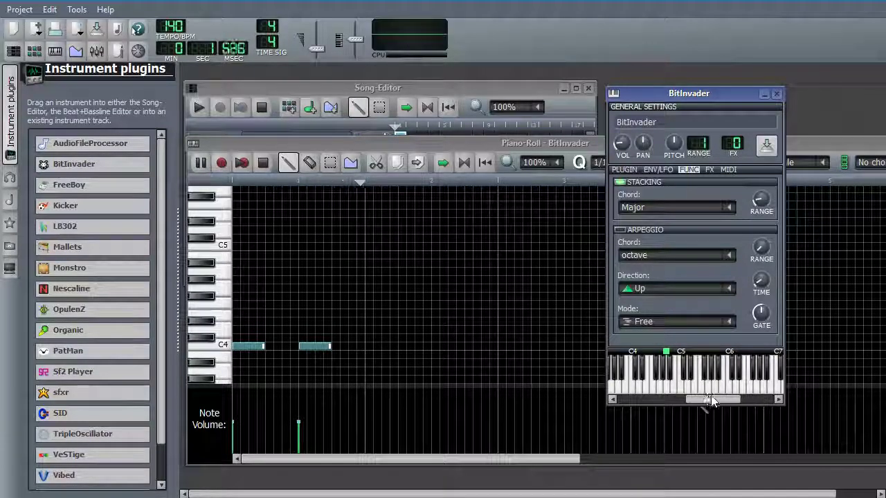
pyautogui.click(720, 208)
pyautogui.click(730, 436)
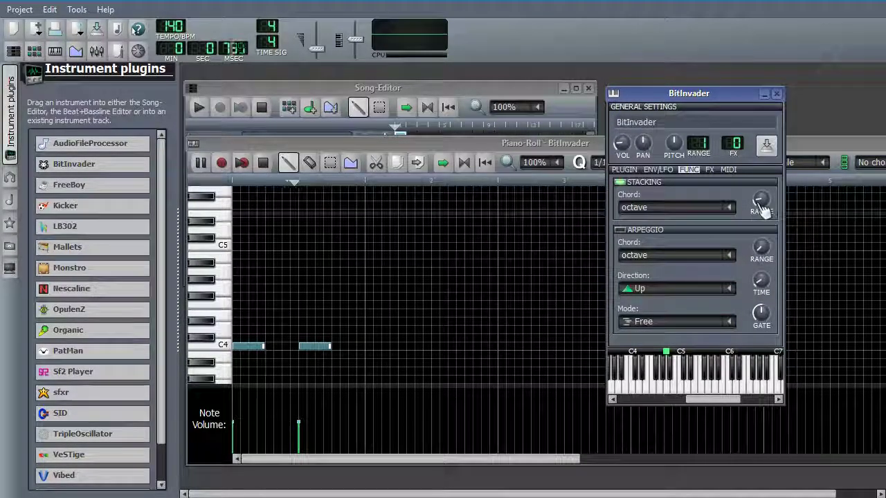
pyautogui.press('space')
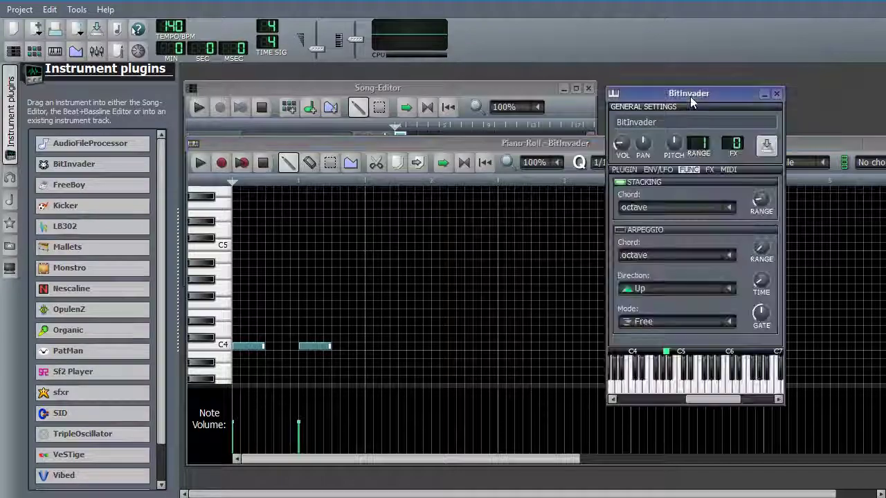
# - Play the pattern with octave stacking enabled, raise the stacking chord range to 4 octaves, and stop playback
pyautogui.click(733, 211)
pyautogui.click(734, 212)
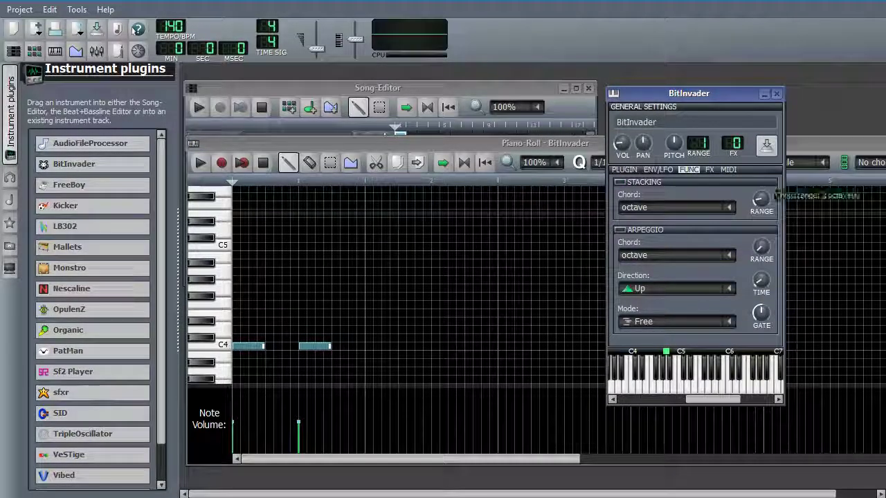
pyautogui.click(620, 183)
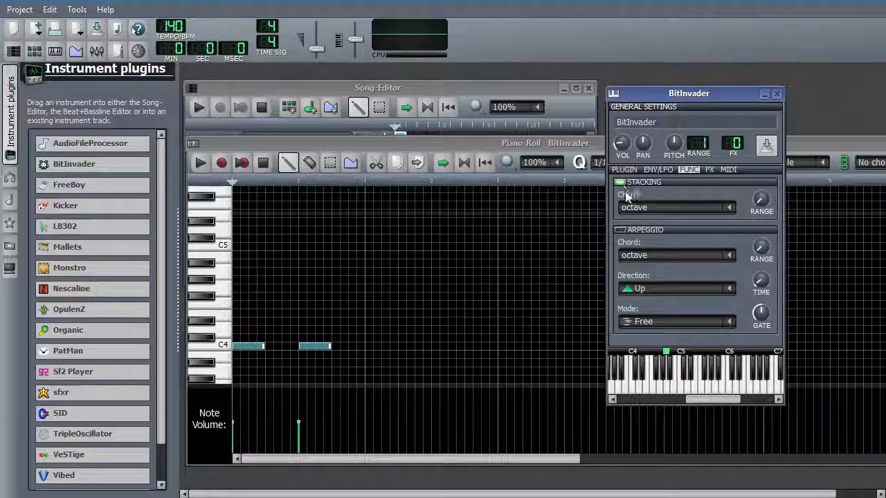
pyautogui.click(201, 163)
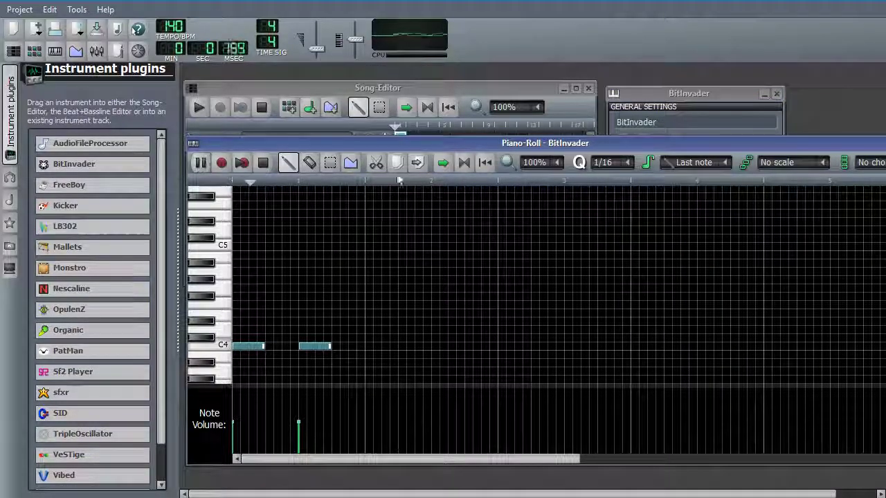
pyautogui.click(680, 96)
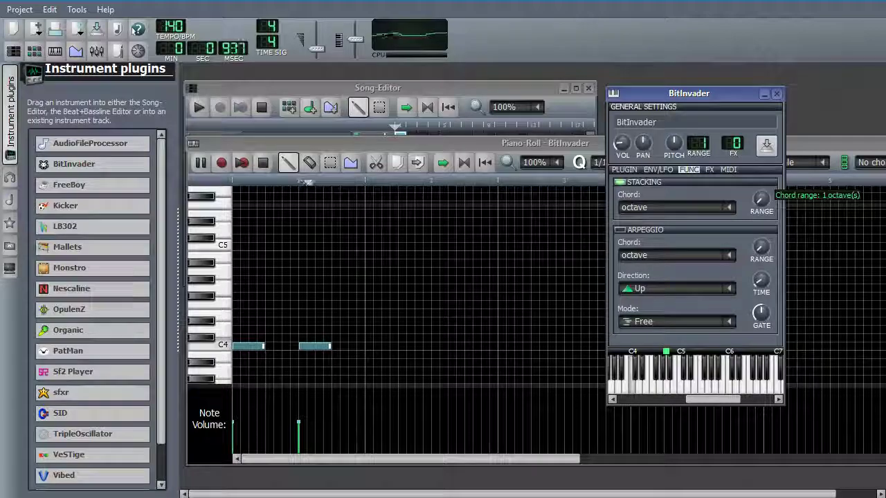
pyautogui.moveTo(771, 207); pyautogui.dragTo(771, 194)
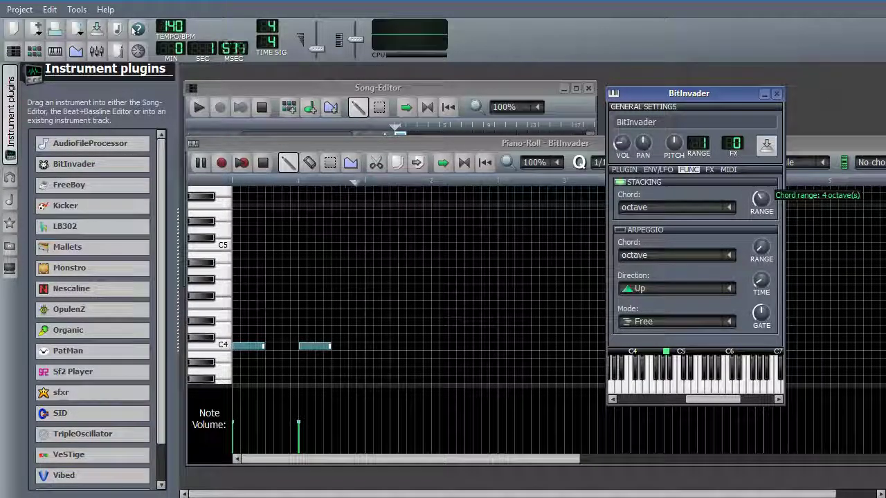
pyautogui.click(263, 163)
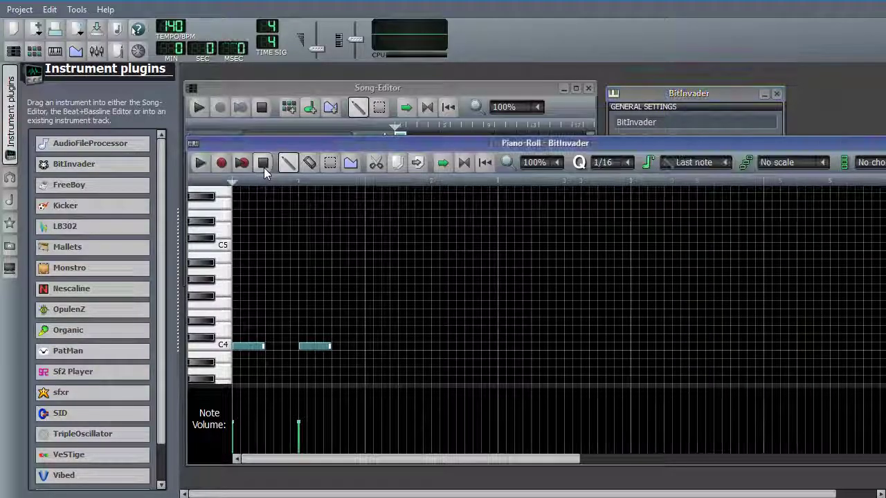
# - Reposition the BitInvader window and examine the chords available for stacking
pyautogui.click(685, 93)
pyautogui.click(739, 211)
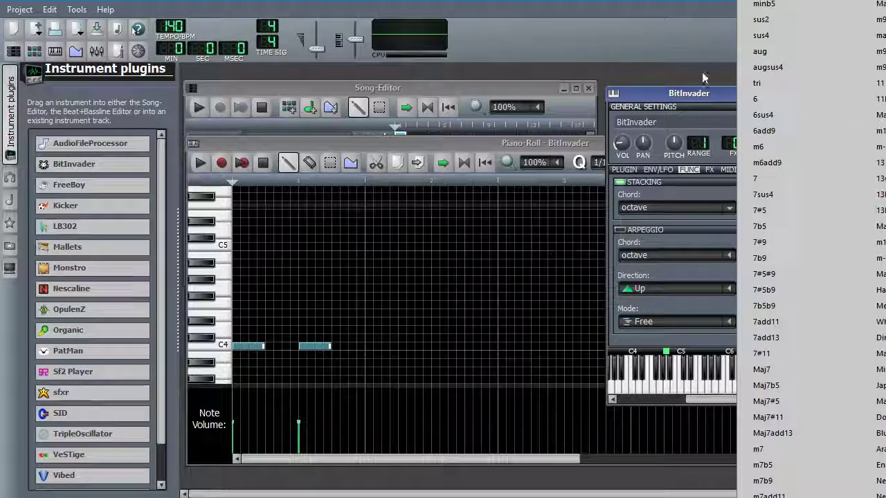
pyautogui.click(642, 3)
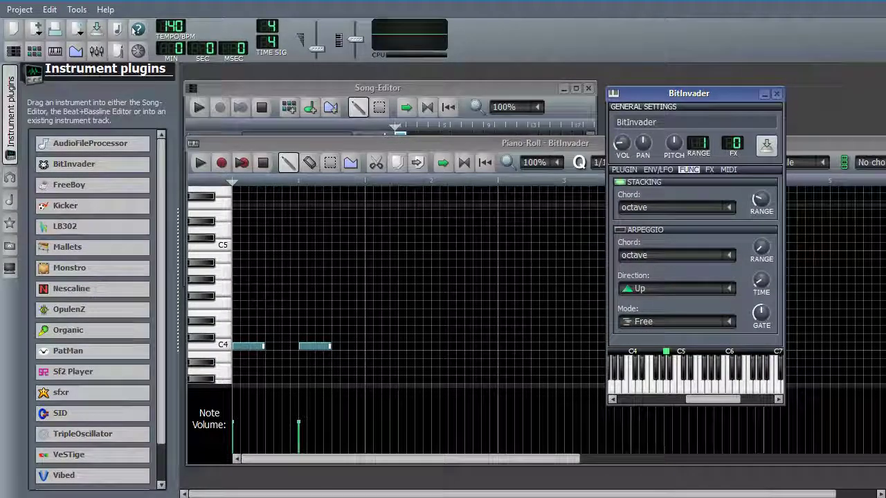
pyautogui.moveTo(688, 100); pyautogui.dragTo(293, 78)
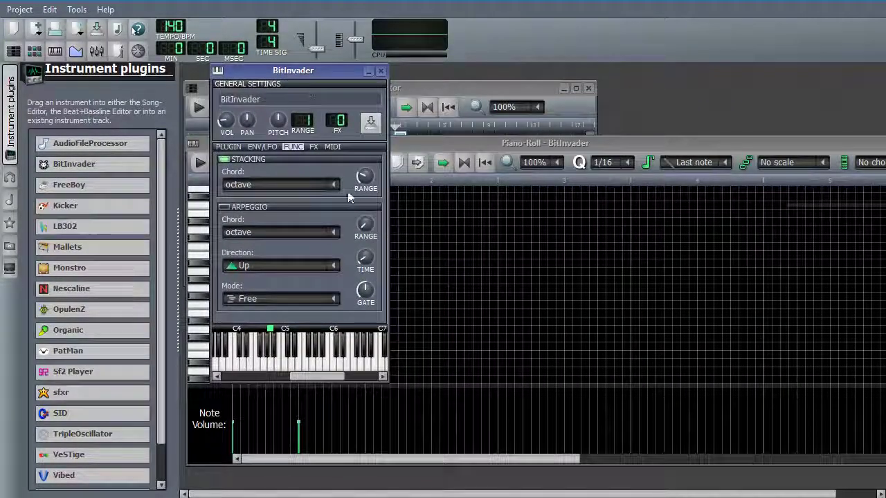
pyautogui.click(335, 187)
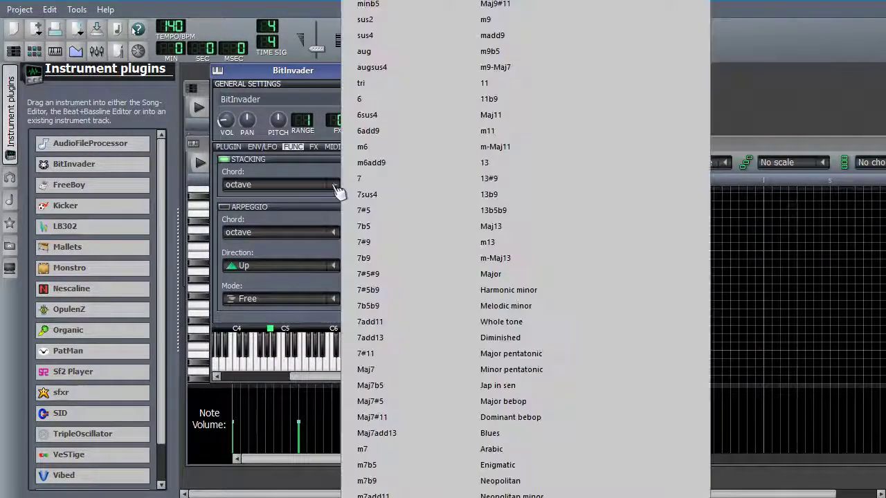
pyautogui.click(299, 73)
# - Set the stacking chord to Majb5 and move the BitInvader window so its full settings can be reached
pyautogui.moveTo(300, 73); pyautogui.dragTo(309, 322)
pyautogui.scroll(-1, 343, 436)
pyautogui.scroll(-1, 325, 440)
pyautogui.click(348, 438)
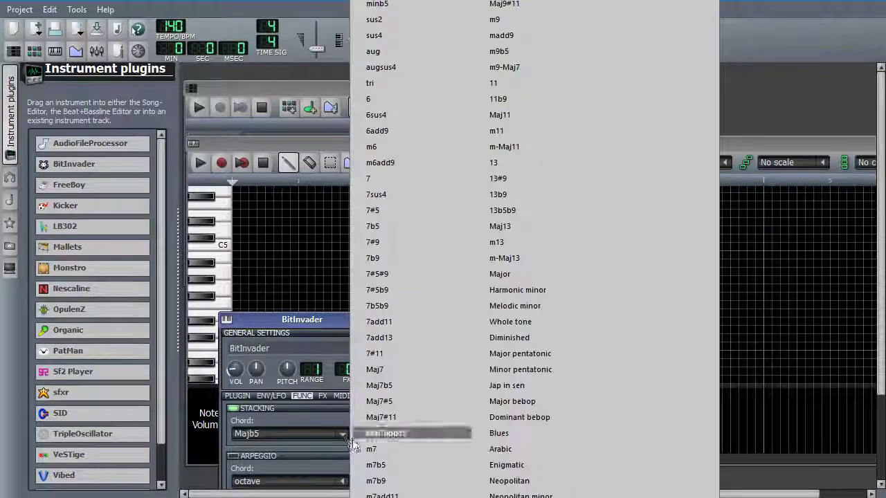
pyautogui.click(311, 348)
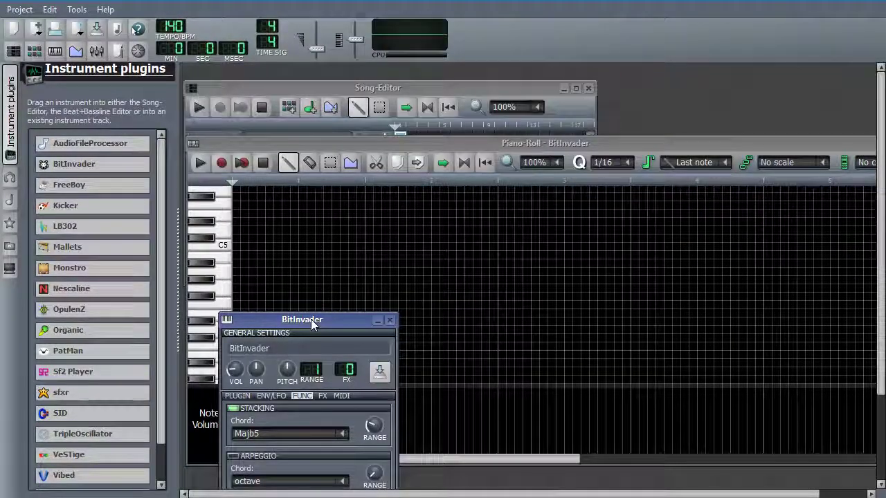
pyautogui.moveTo(304, 319); pyautogui.dragTo(515, 187)
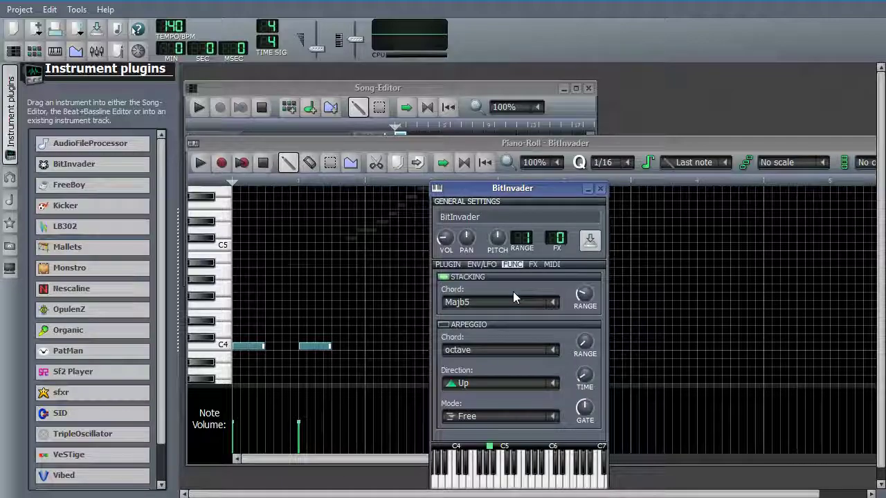
# - Examine the stacking chord list, move BitInvader up, and disable note stacking
pyautogui.click(558, 307)
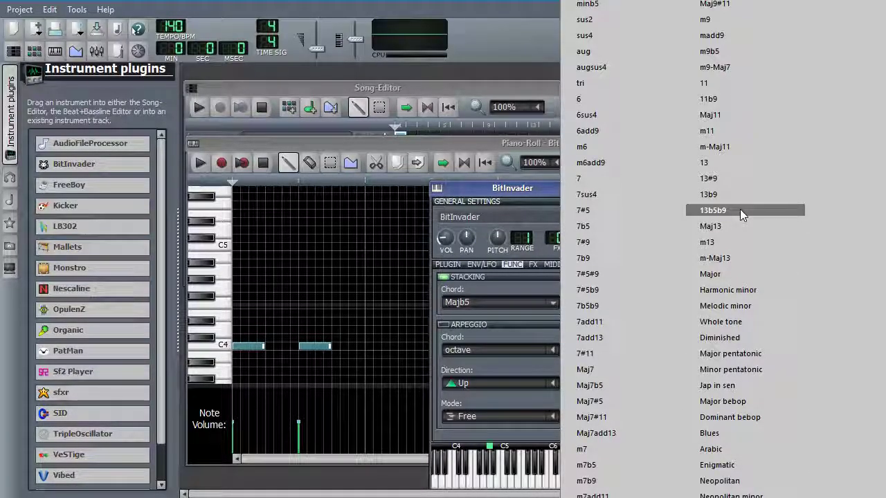
pyautogui.click(530, 189)
pyautogui.moveTo(530, 190); pyautogui.dragTo(393, 77)
pyautogui.click(304, 168)
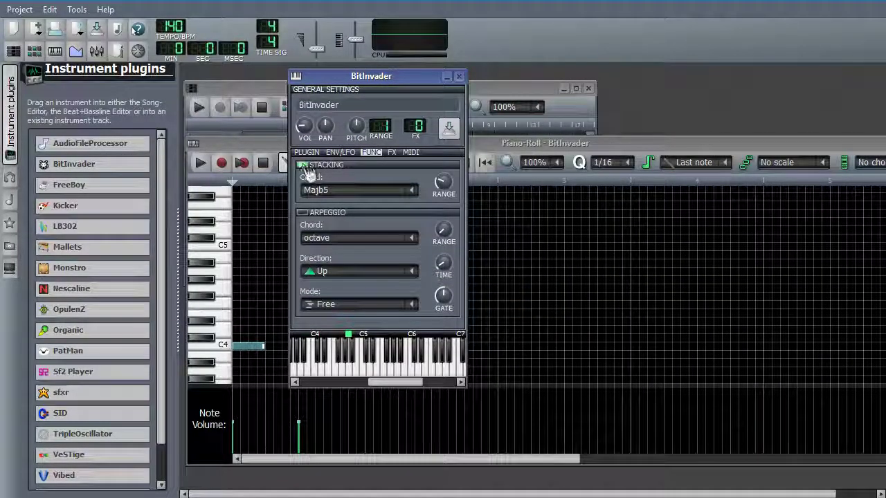
# - Move BitInvader clear of the notes, delete the second C4 note, and lengthen the first to a full bar
pyautogui.moveTo(387, 77); pyautogui.dragTo(726, 81)
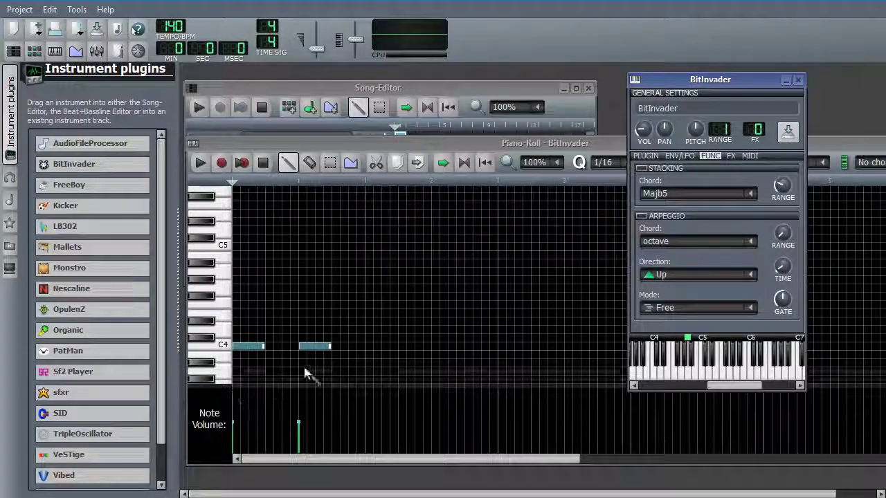
pyautogui.click(316, 346)
pyautogui.rightClick(312, 346)
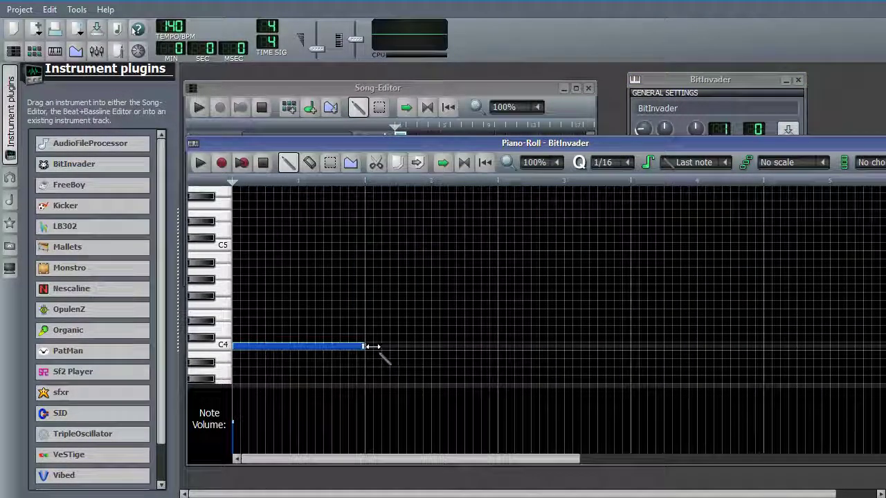
# - Enable BitInvader's arpeggio and set its chord to Major
pyautogui.click(716, 97)
pyautogui.click(642, 216)
pyautogui.click(750, 243)
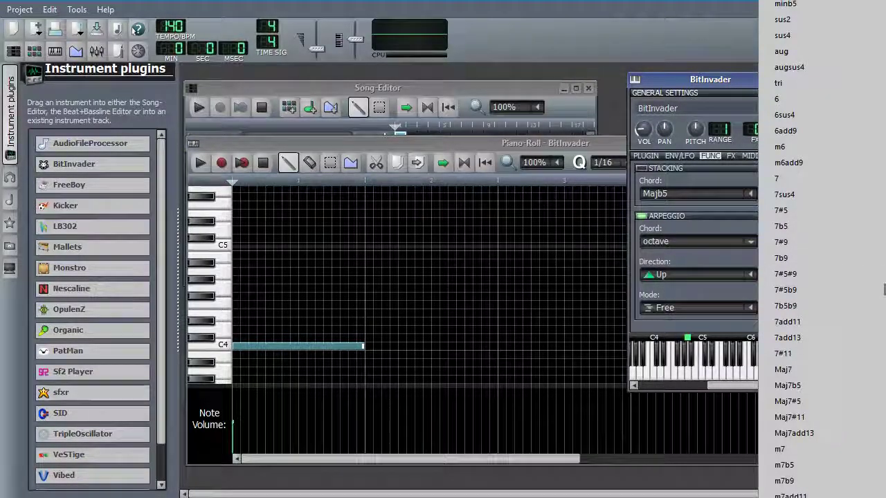
pyautogui.click(789, 20)
pyautogui.moveTo(743, 80); pyautogui.dragTo(597, 93)
pyautogui.click(606, 255)
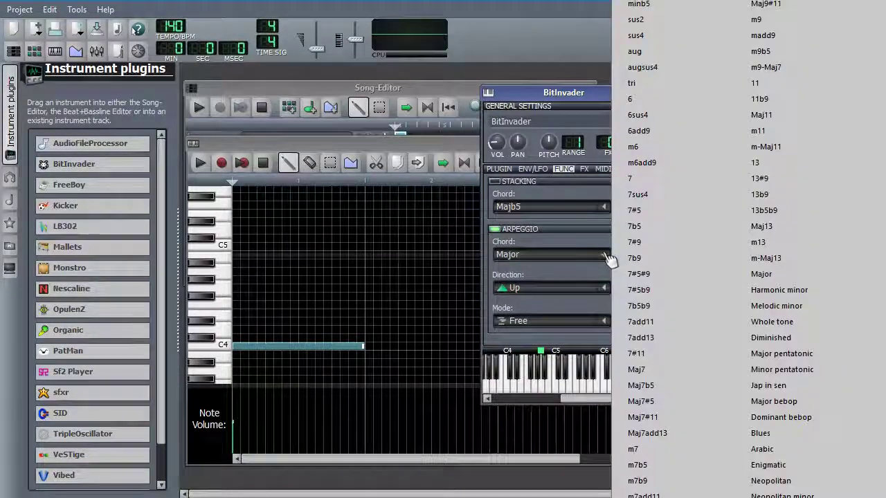
pyautogui.click(761, 274)
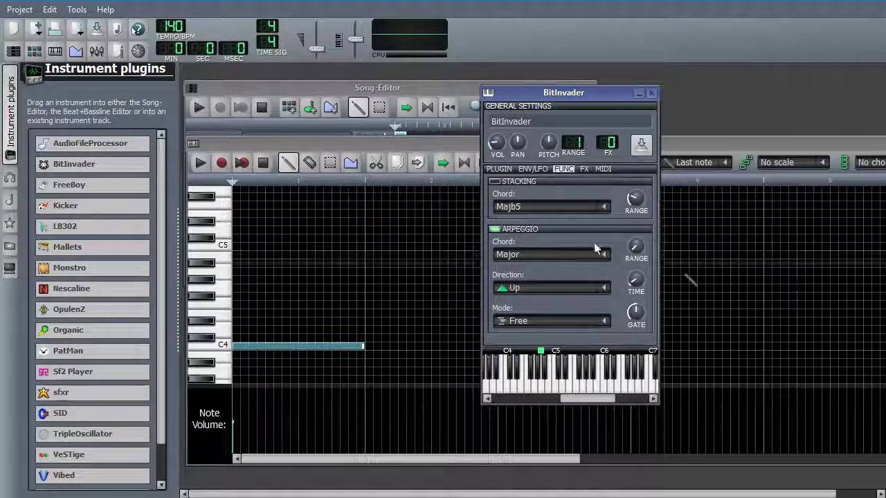
# - Move the BitInvader window aside and audition the Major arpeggio on the C5 key
pyautogui.moveTo(554, 98); pyautogui.dragTo(678, 80)
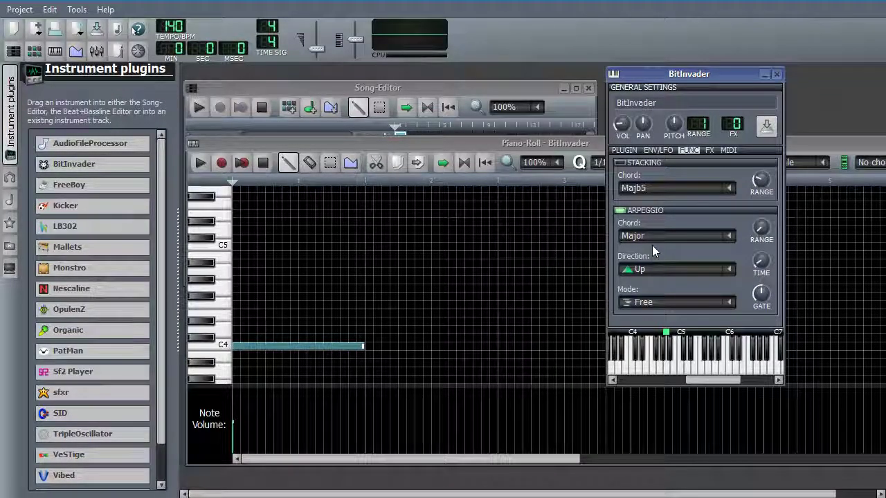
pyautogui.click(679, 370)
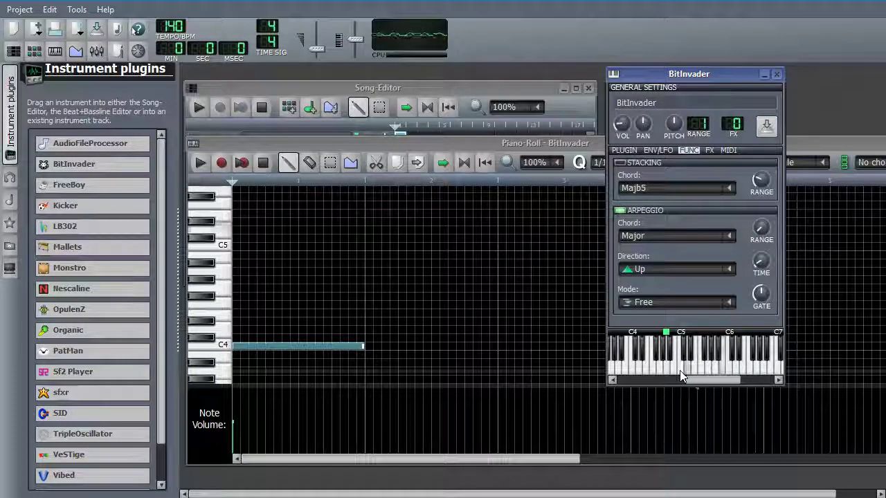
pyautogui.click(682, 374)
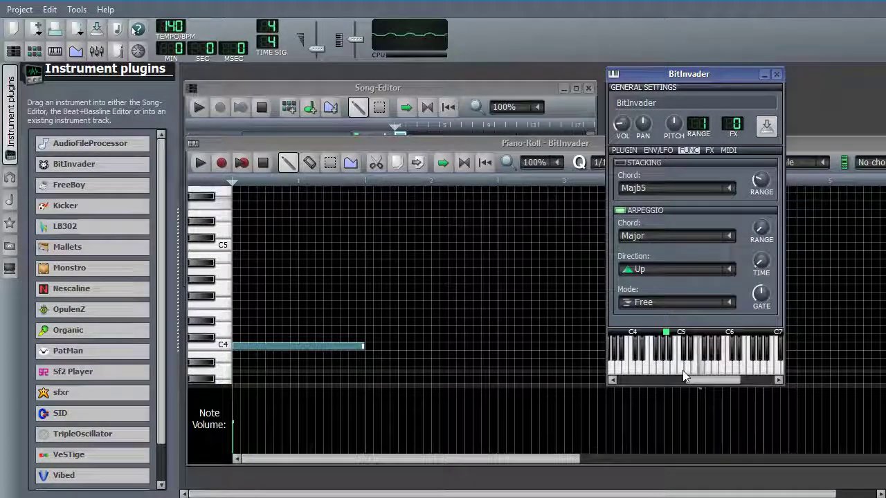
# - Tempo-sync the arpeggio time to a 16th note, then change the sync to a 32nd note
pyautogui.rightClick(760, 263)
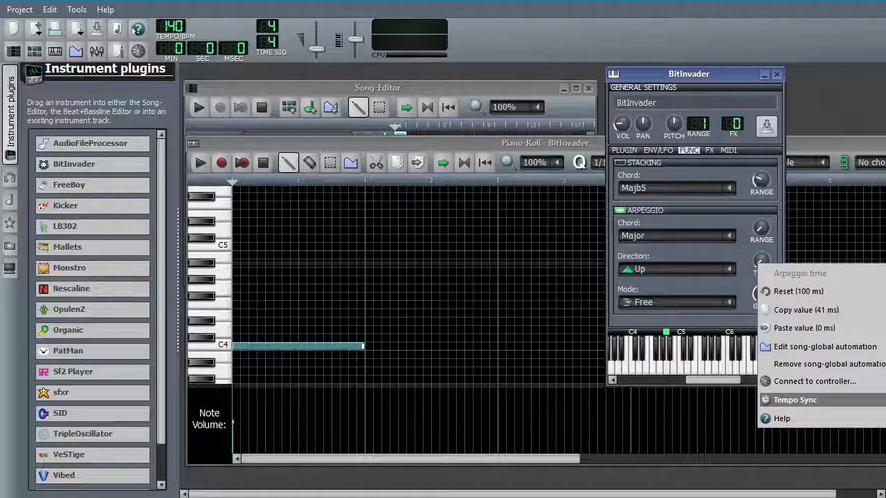
pyautogui.click(790, 404)
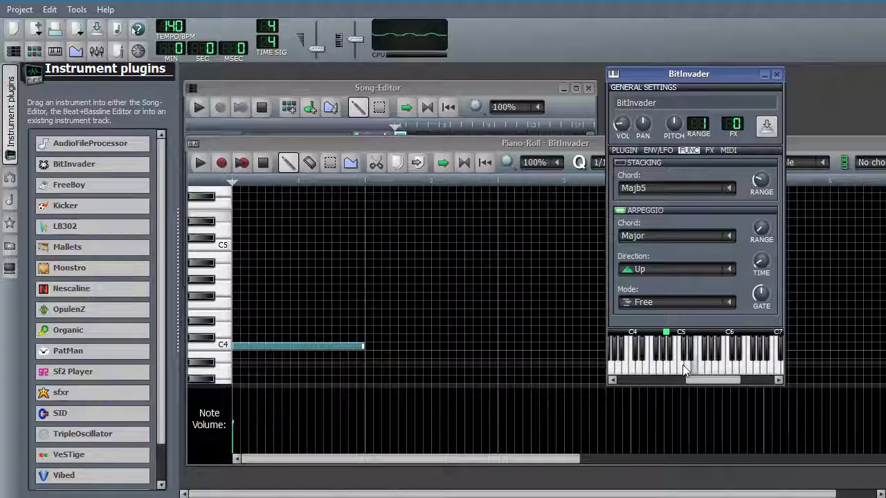
pyautogui.rightClick(761, 261)
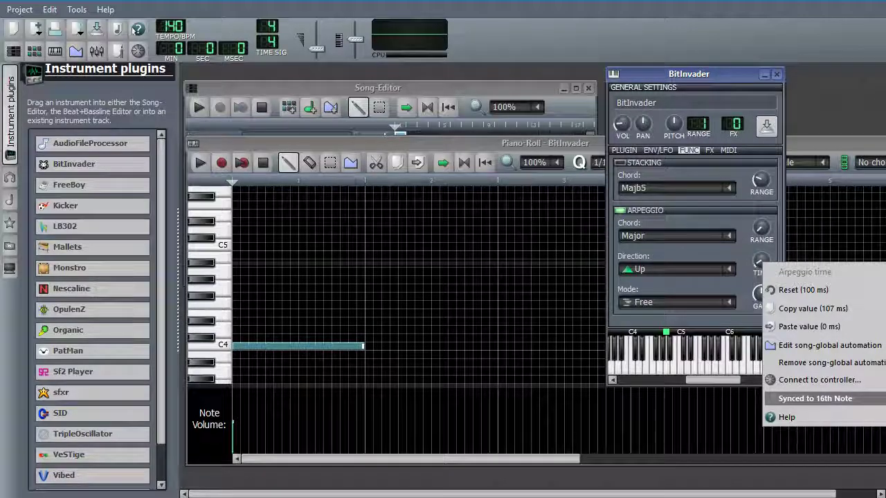
pyautogui.click(815, 399)
# - Move BitInvader to make room and sync the arpeggio time to an 8th note
pyautogui.moveTo(692, 73); pyautogui.dragTo(305, 62)
pyautogui.rightClick(374, 248)
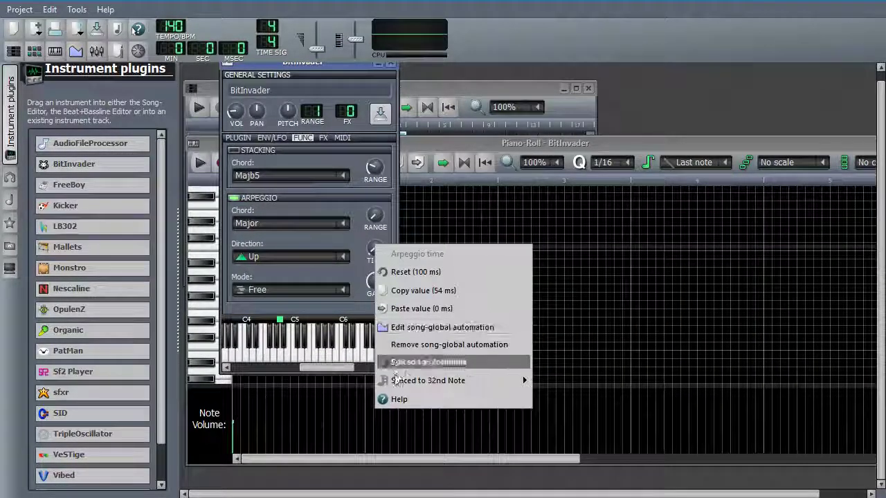
pyautogui.moveTo(410, 385)
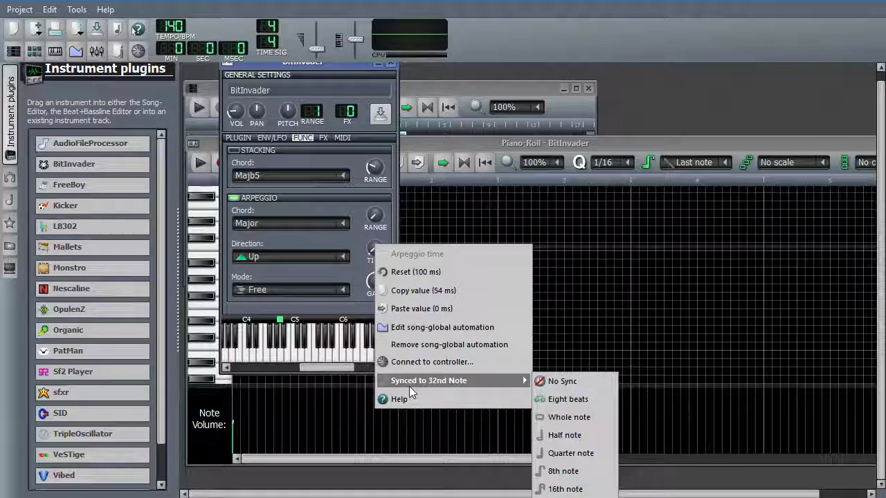
pyautogui.click(568, 471)
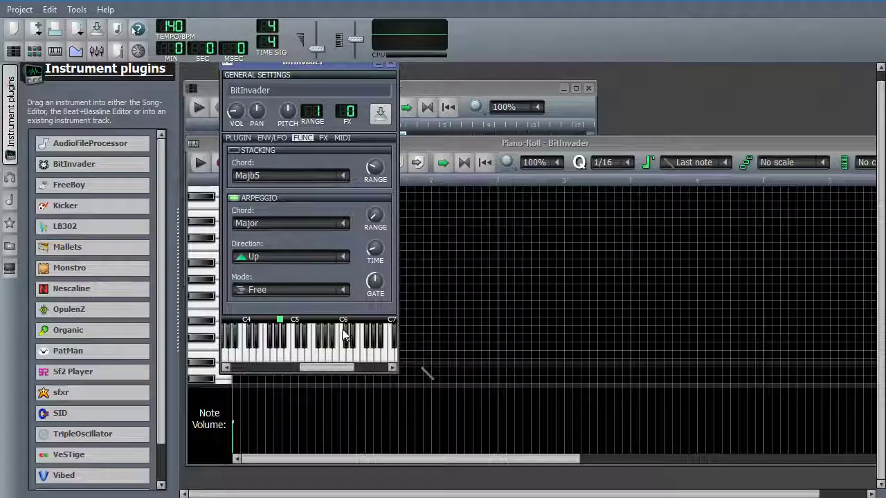
# - Move the BitInvader window clear of the C4 note and audition the C5 key with the arpeggio gate lowered, then raised
pyautogui.moveTo(322, 65); pyautogui.dragTo(688, 74)
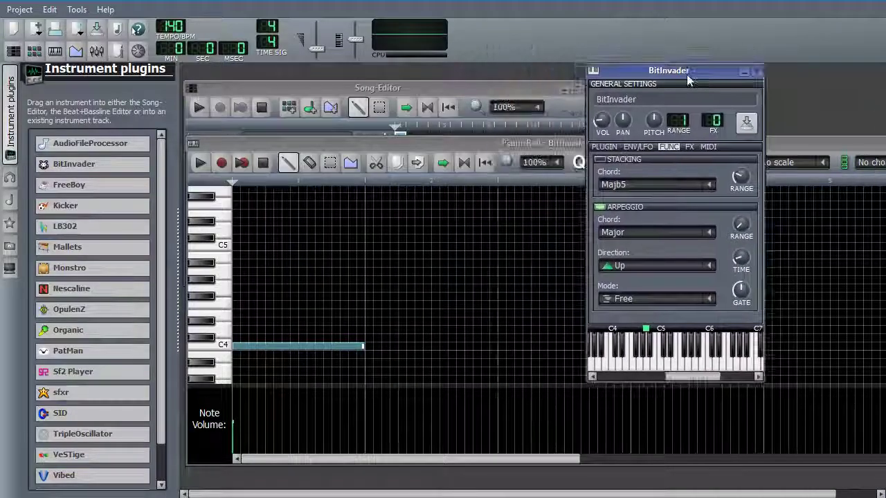
pyautogui.moveTo(740, 289)
pyautogui.moveTo(740, 289)
pyautogui.mouseDown()
pyautogui.moveTo(740, 301)
pyautogui.moveTo(746, 296)
pyautogui.mouseUp()
pyautogui.click(658, 367)
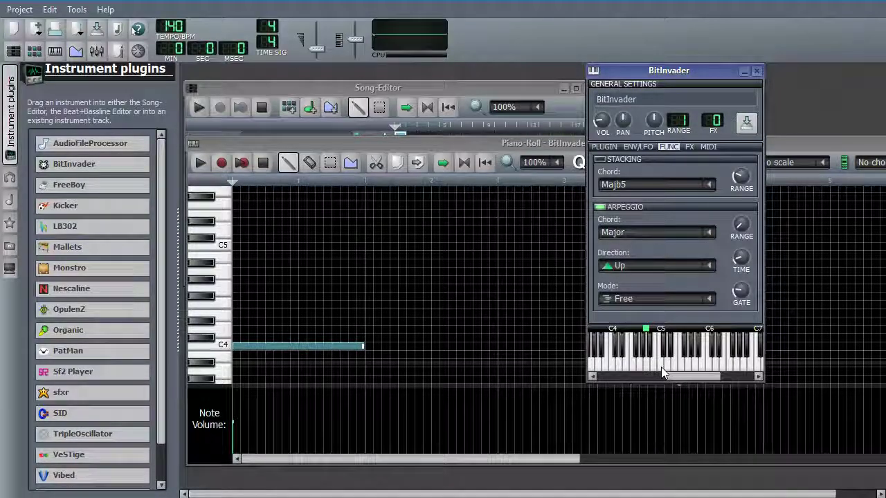
pyautogui.moveTo(740, 290); pyautogui.dragTo(740, 301)
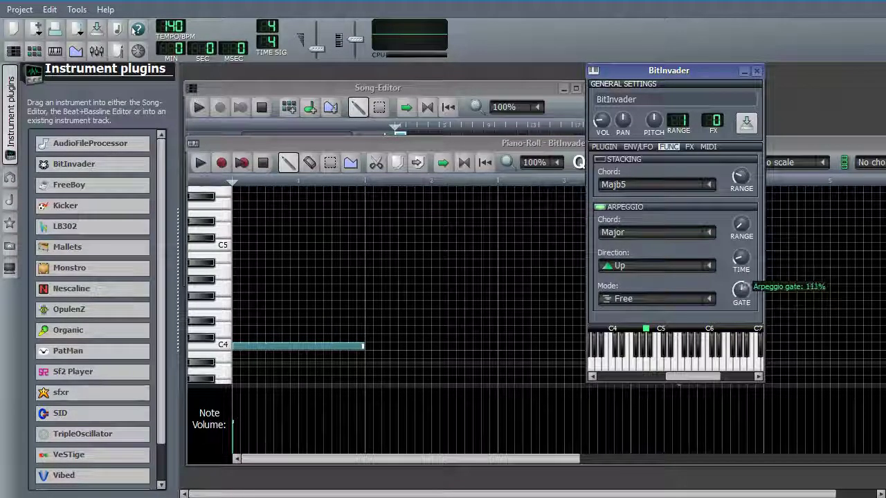
pyautogui.click(662, 367)
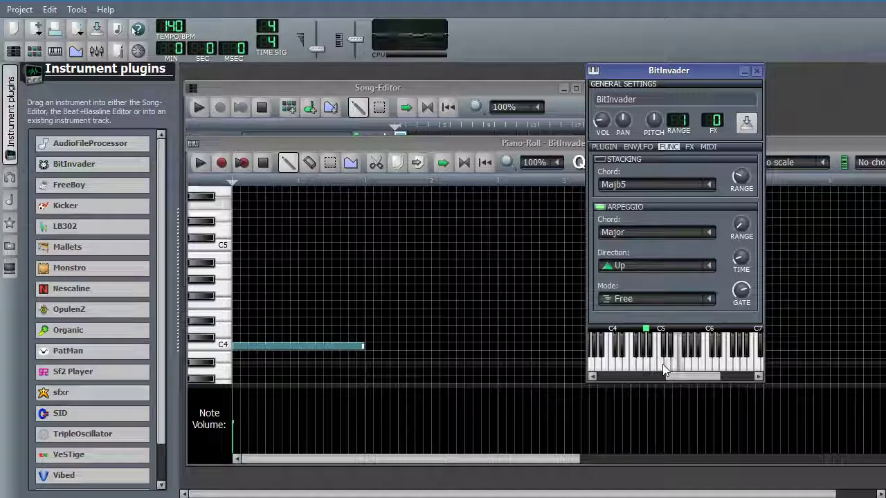
# - Increase the arpeggio range, shift the BitInvader window and its keyboard, and audition the arpeggio on the C5 key
pyautogui.click(740, 223)
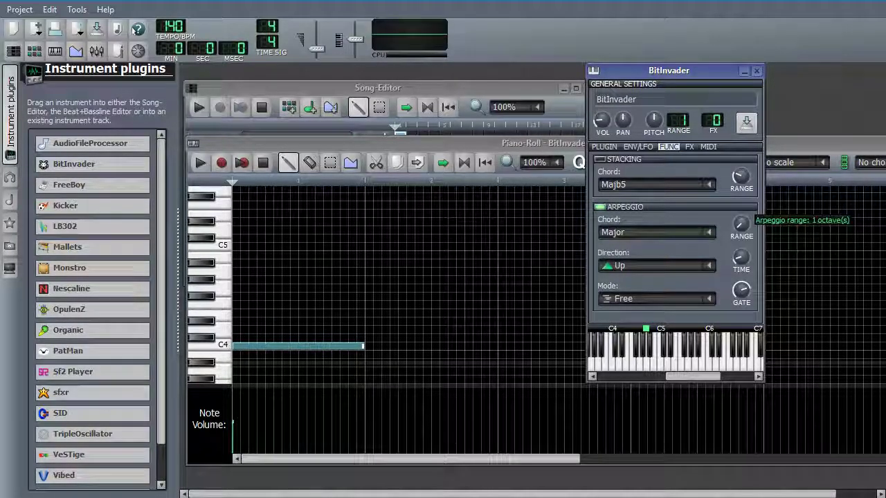
pyautogui.moveTo(682, 72); pyautogui.dragTo(512, 97)
pyautogui.moveTo(537, 399); pyautogui.dragTo(552, 402)
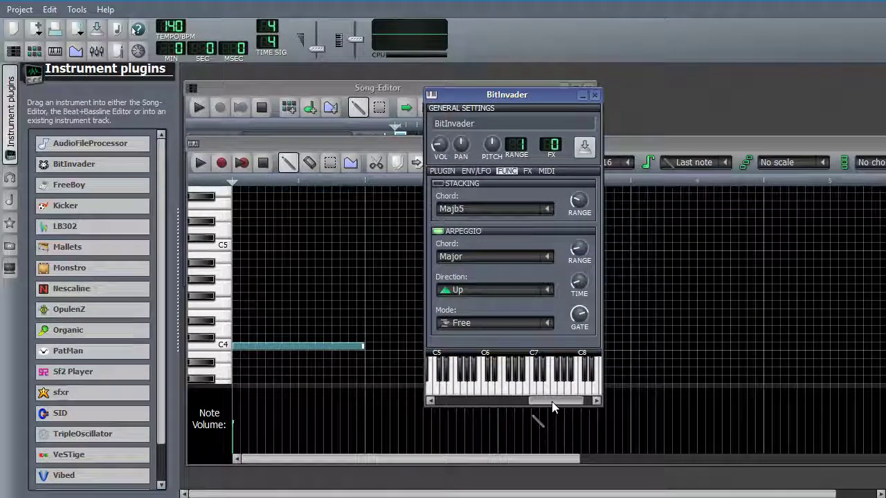
pyautogui.click(456, 394)
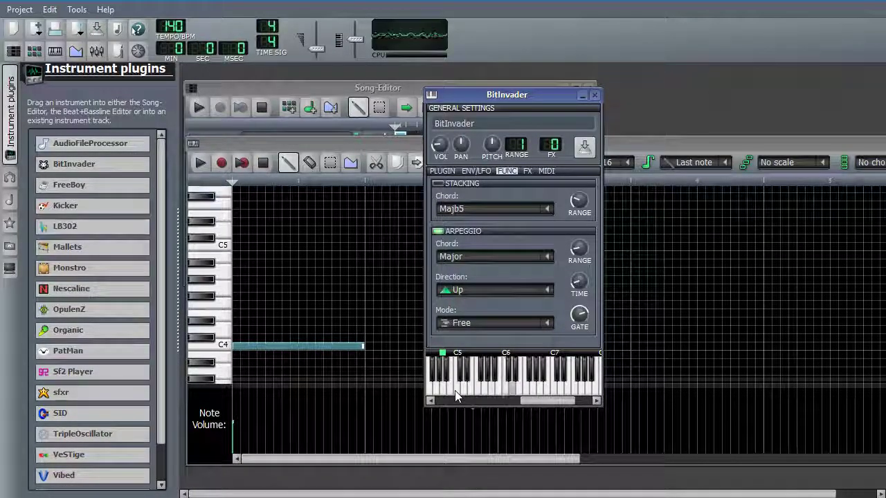
# - Reduce the arpeggio time and audition the faster arpeggio on the C5 key
pyautogui.click(580, 281)
pyautogui.moveTo(579, 280); pyautogui.dragTo(580, 296)
pyautogui.click(457, 396)
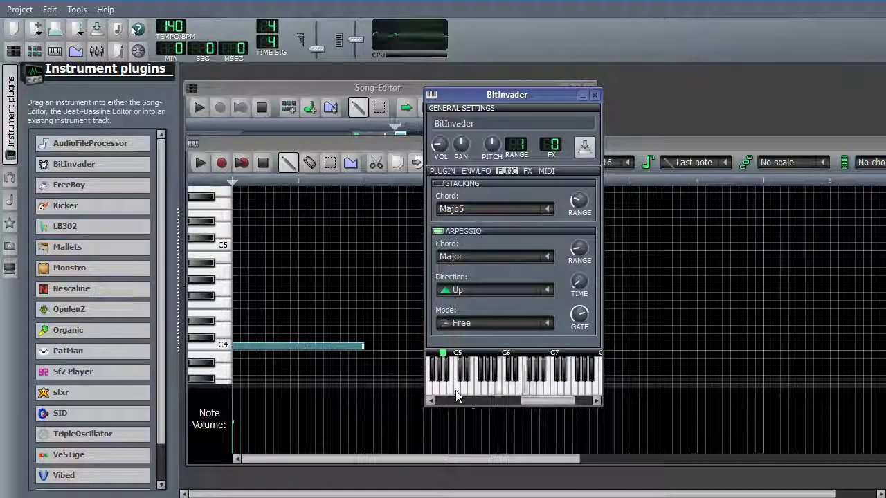
# - Switch the arpeggio direction to Down and then to Up and down, auditioning on the C5 key
pyautogui.click(546, 290)
pyautogui.click(478, 323)
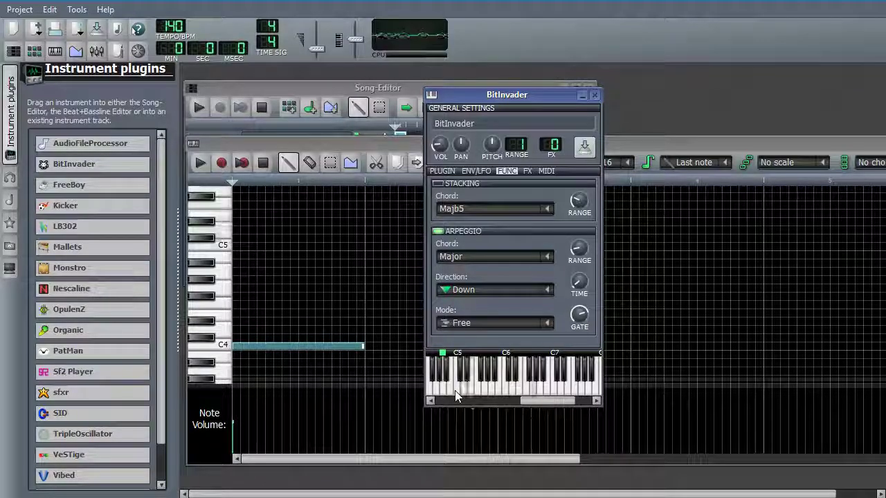
pyautogui.click(550, 291)
pyautogui.click(481, 340)
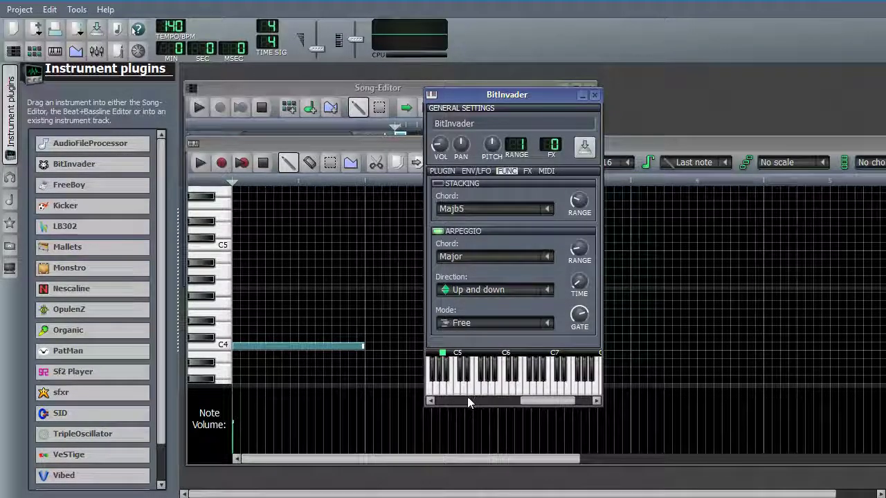
pyautogui.click(457, 393)
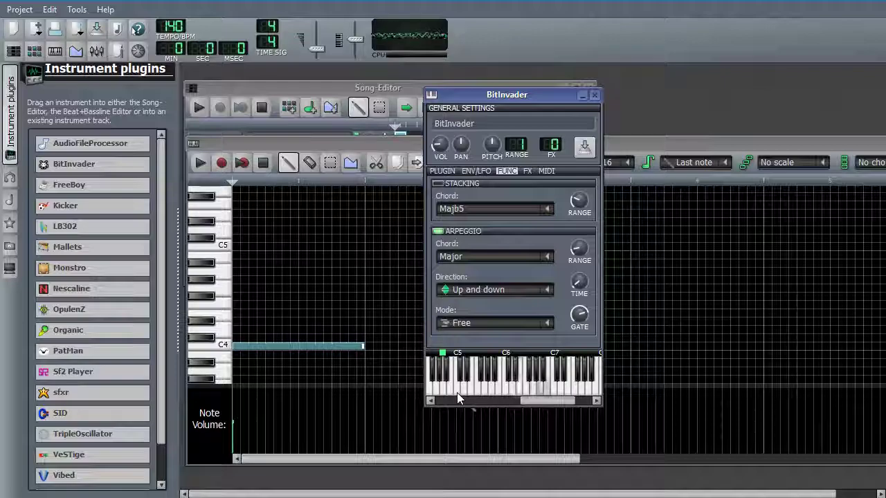
# - Set the arpeggio direction to Down and up and audition it on the C5 key
pyautogui.click(546, 290)
pyautogui.click(498, 380)
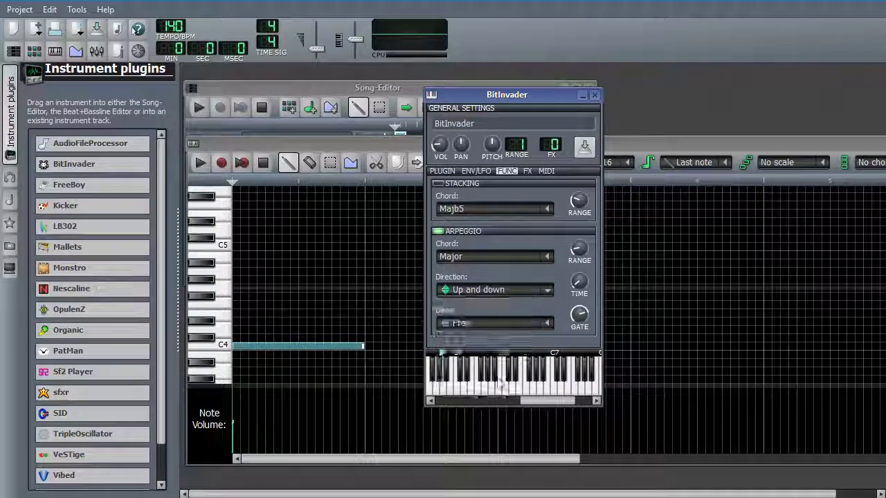
pyautogui.click(459, 395)
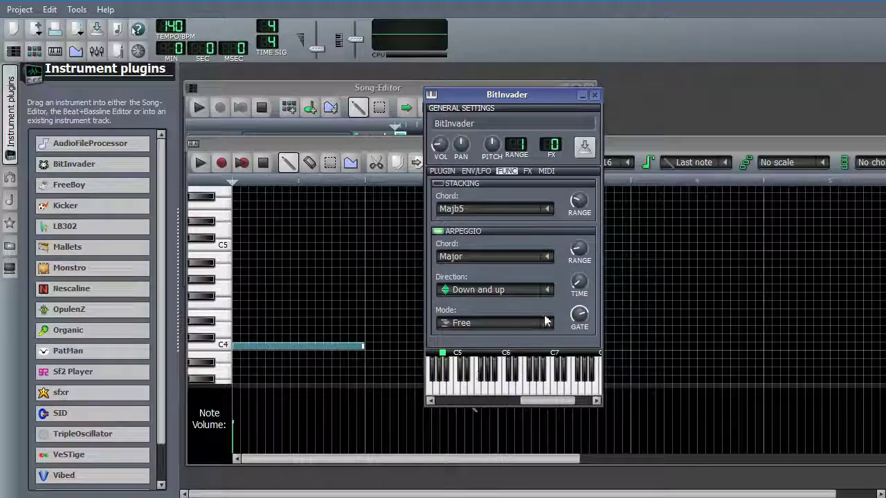
# - Audition the arpeggio with the Random direction, then set the direction back to Up
pyautogui.click(556, 290)
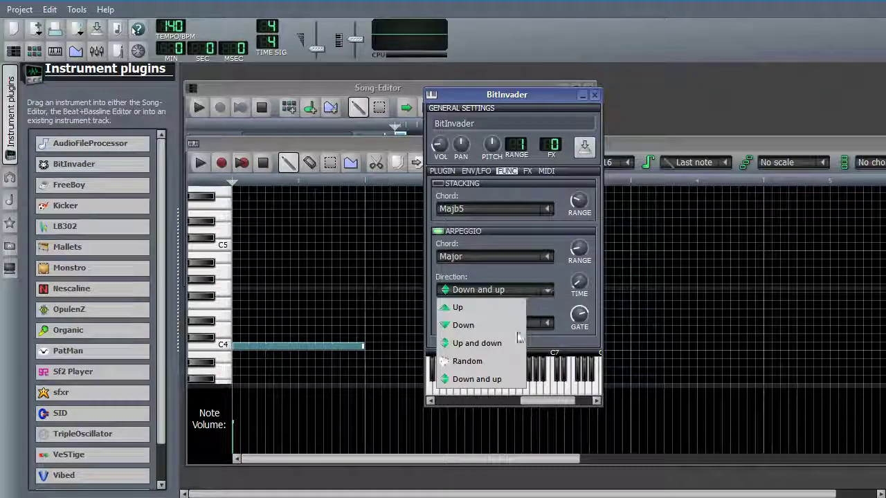
pyautogui.click(478, 361)
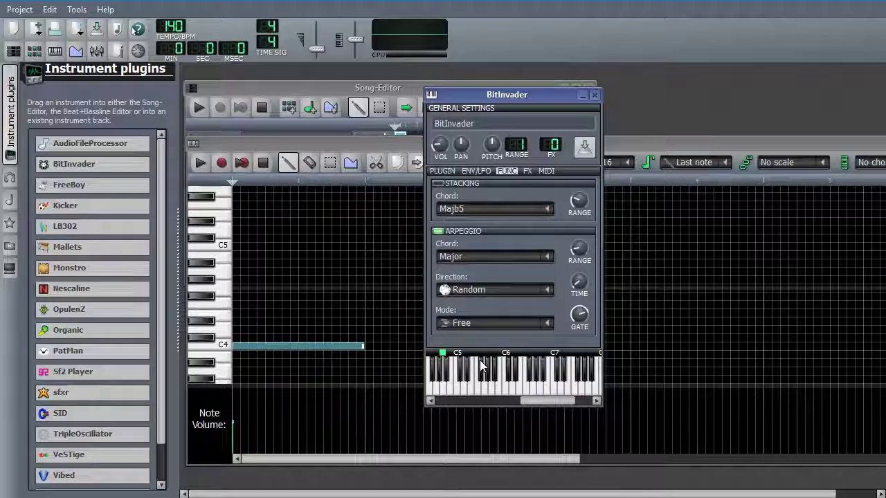
pyautogui.click(482, 365)
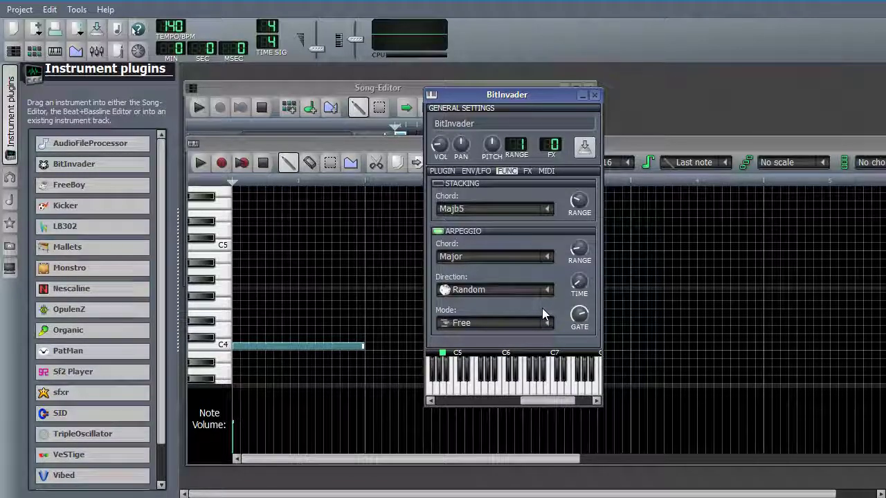
pyautogui.click(456, 392)
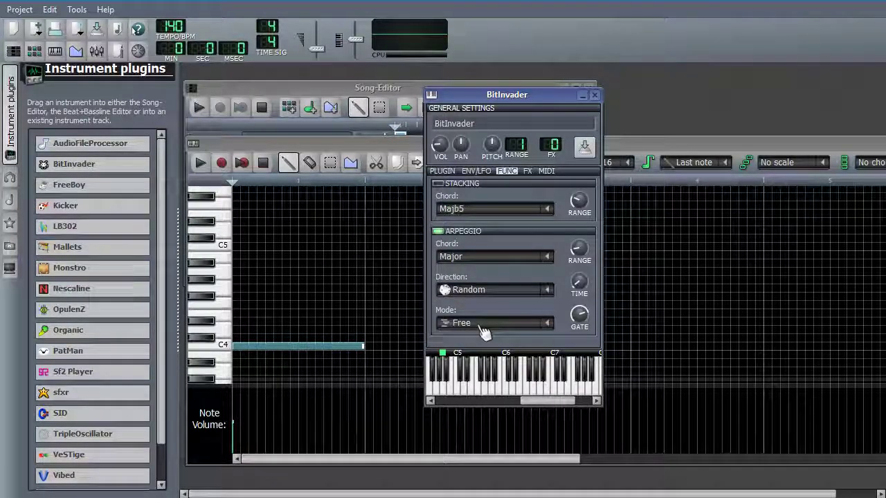
pyautogui.click(539, 290)
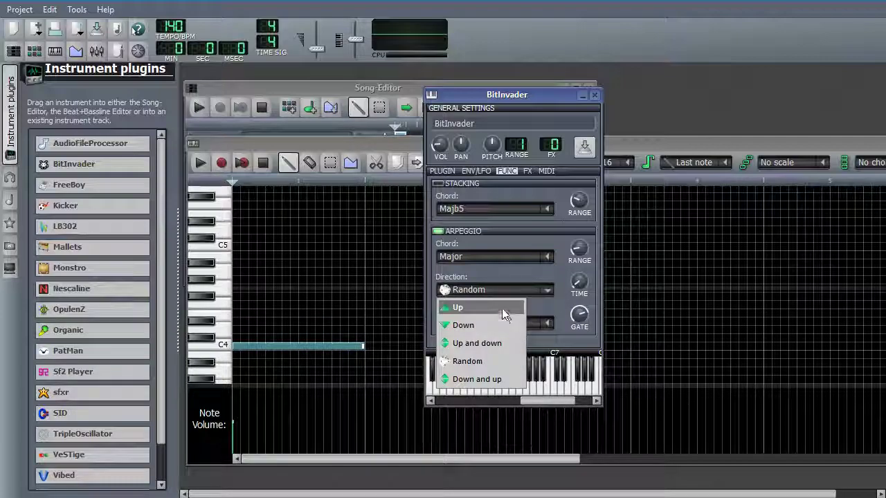
pyautogui.click(501, 306)
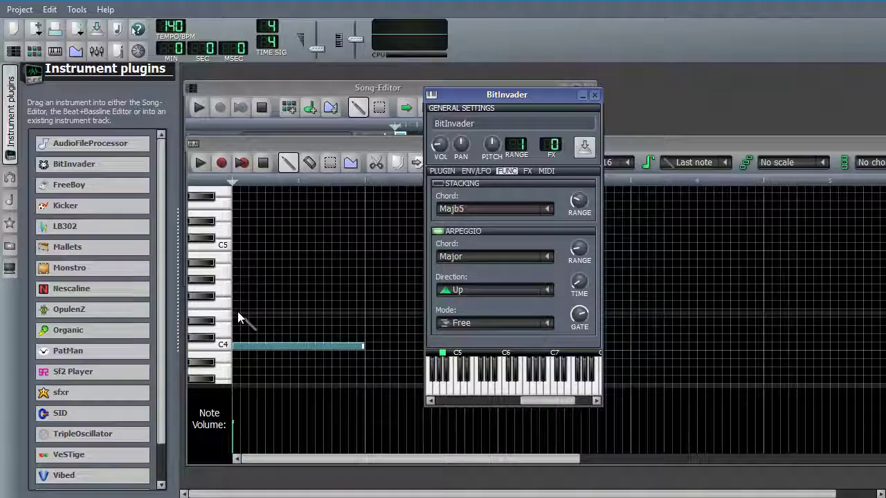
# - Add an E4 note starting one beat into the first bar, shorten it to end with the C4 note, and bring BitInvader forward
pyautogui.click(269, 312)
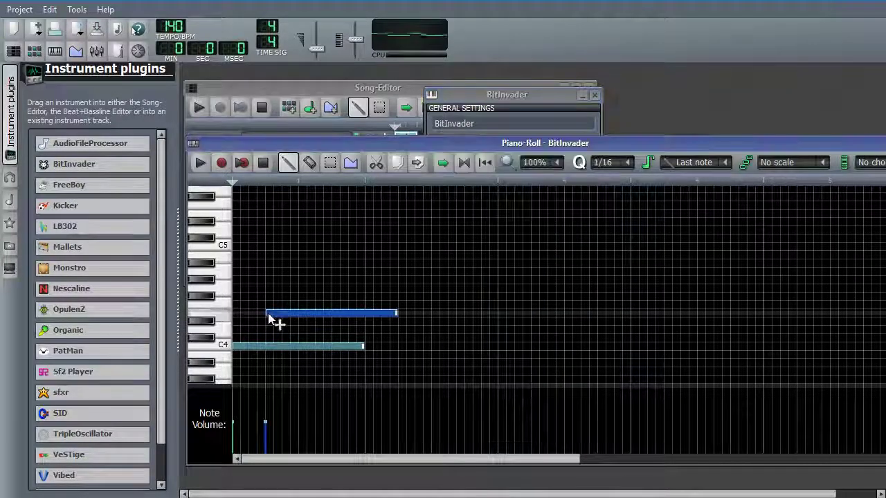
pyautogui.moveTo(396, 313); pyautogui.dragTo(364, 312)
pyautogui.click(487, 99)
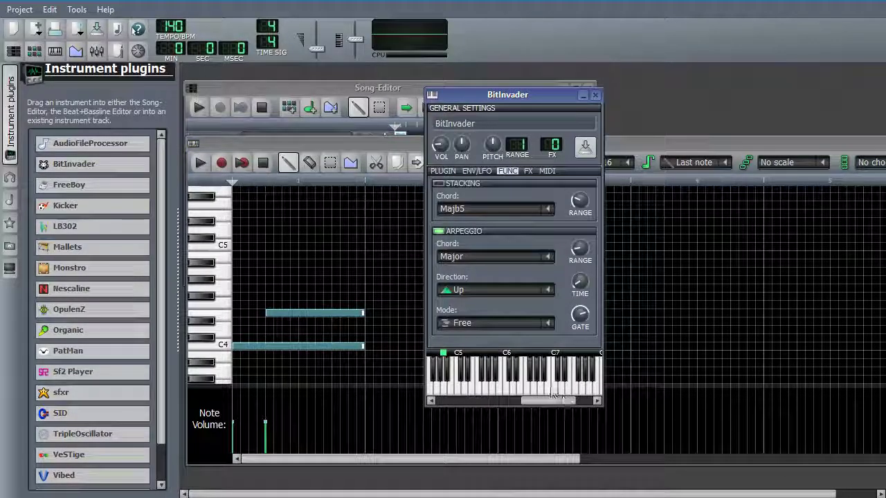
# - Choose Free as the arpeggio mode, then play the two-note pattern and stop it
pyautogui.click(553, 330)
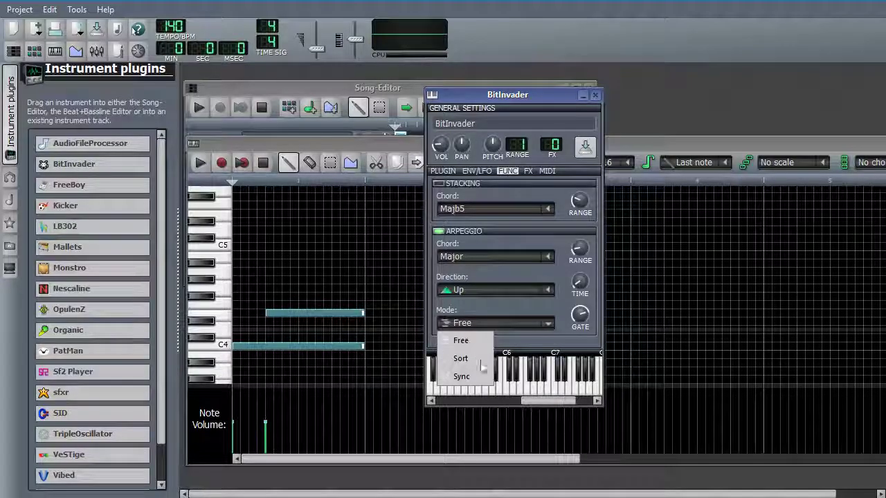
pyautogui.click(471, 343)
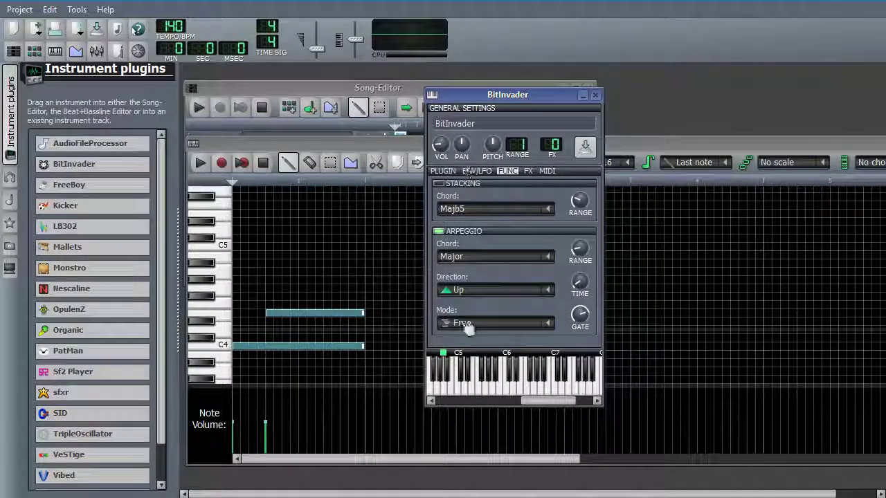
pyautogui.click(200, 162)
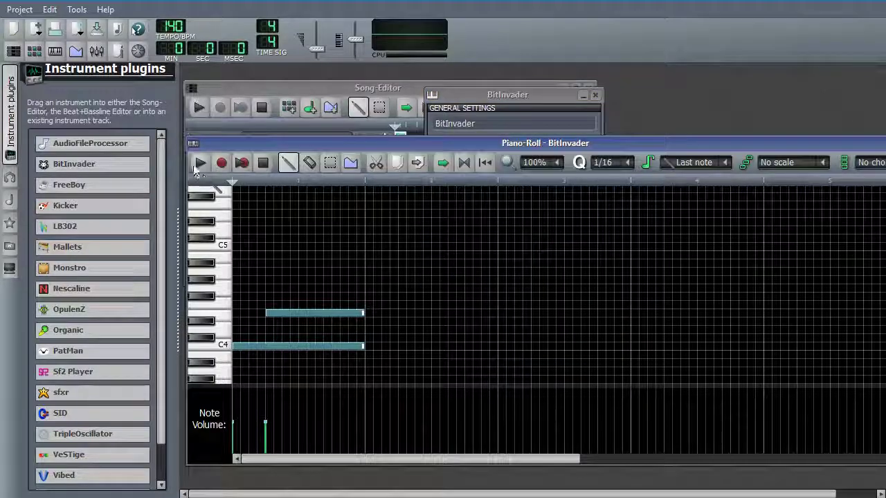
pyautogui.click(540, 97)
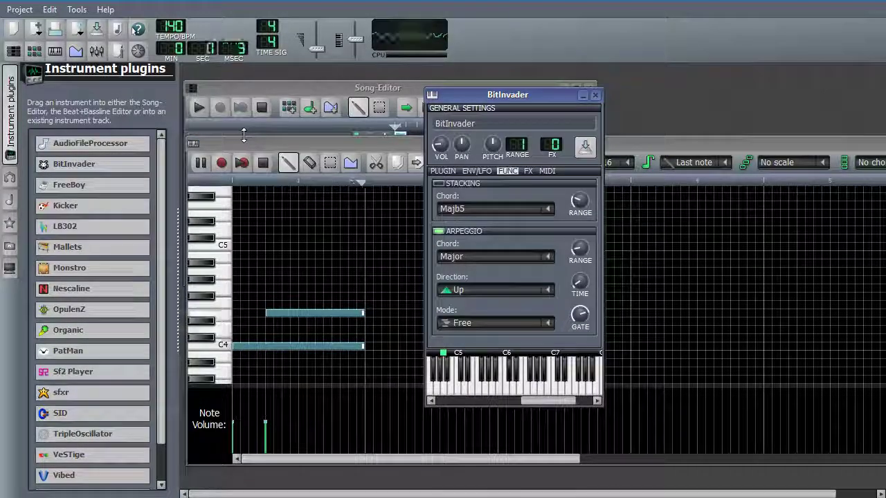
pyautogui.click(263, 164)
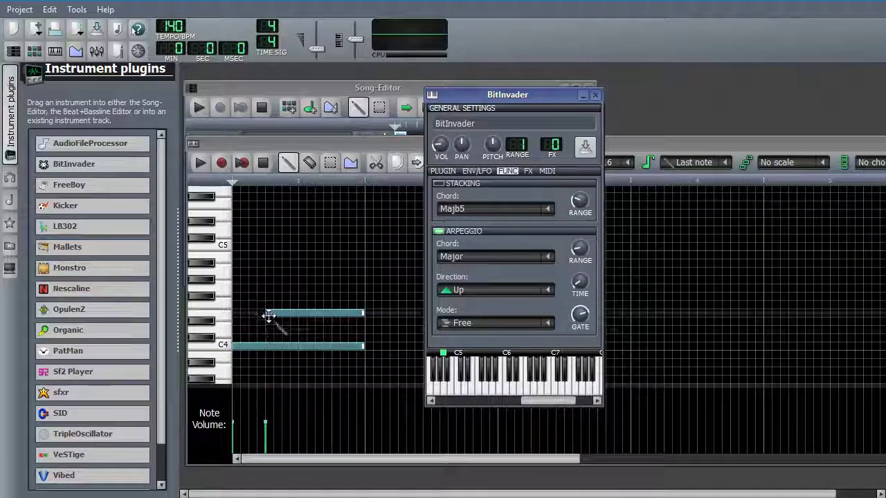
# - Set the arpeggio mode to Sync, then play the two-note pattern and stop it
pyautogui.click(550, 326)
pyautogui.click(460, 374)
pyautogui.click(201, 161)
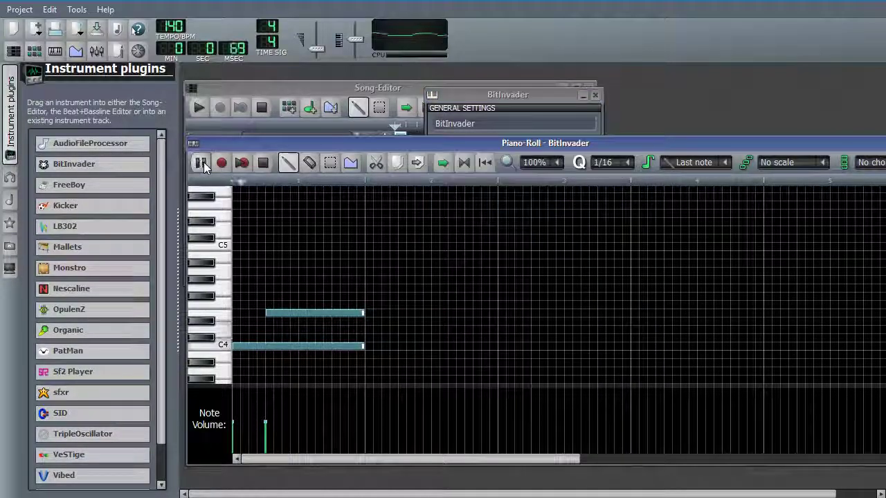
pyautogui.click(264, 167)
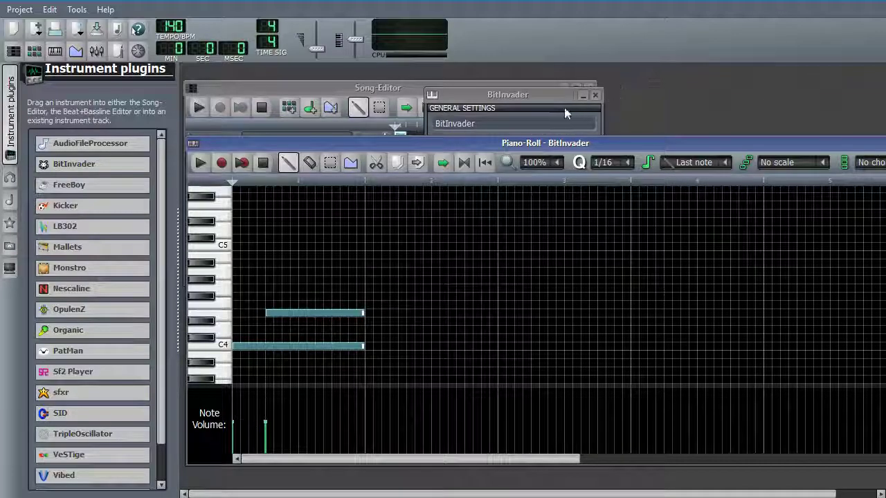
# - Set the arpeggio to Sort mode with the minimum range, and play the pattern with the E4 note raised to C5
pyautogui.click(508, 97)
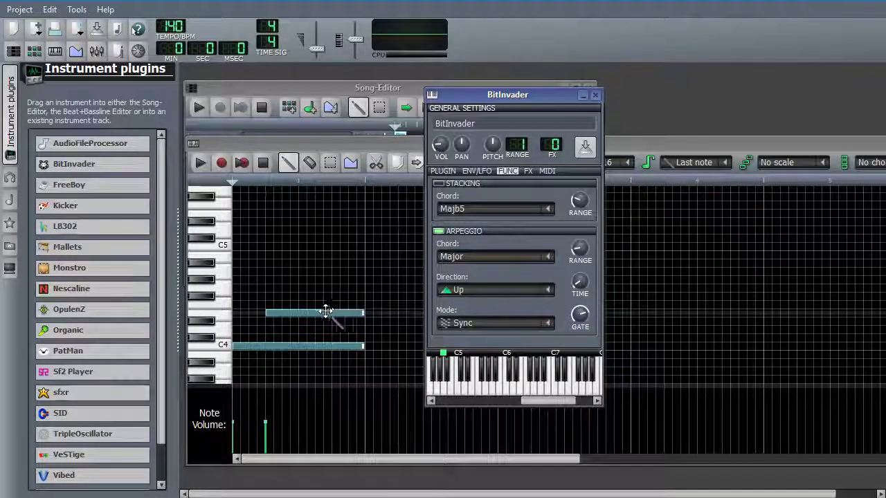
pyautogui.scroll(1, 512, 323)
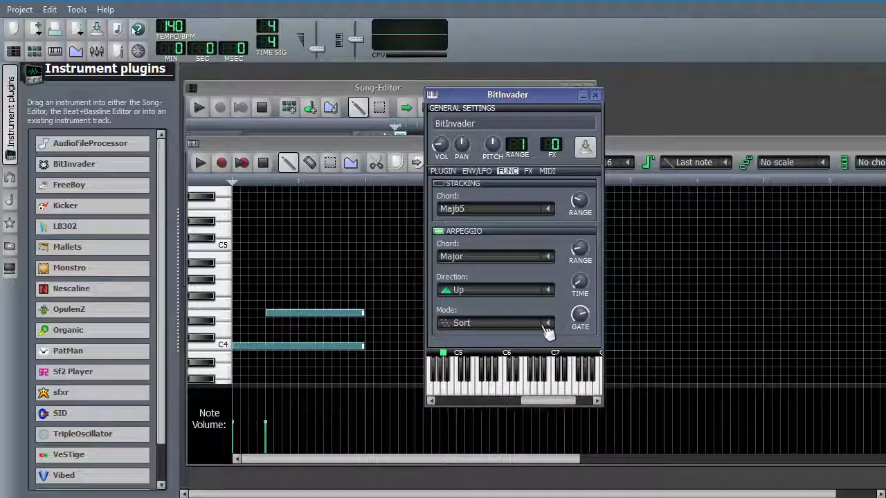
pyautogui.moveTo(293, 313); pyautogui.dragTo(278, 247)
pyautogui.click(200, 162)
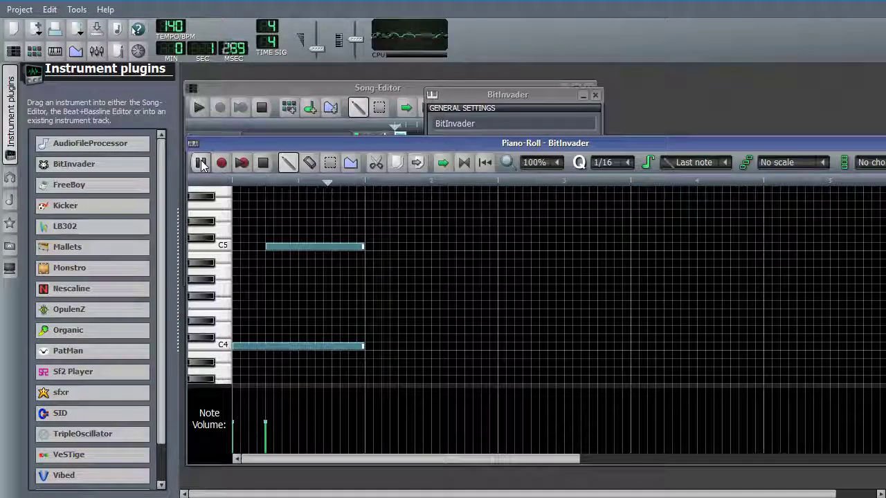
pyautogui.click(263, 162)
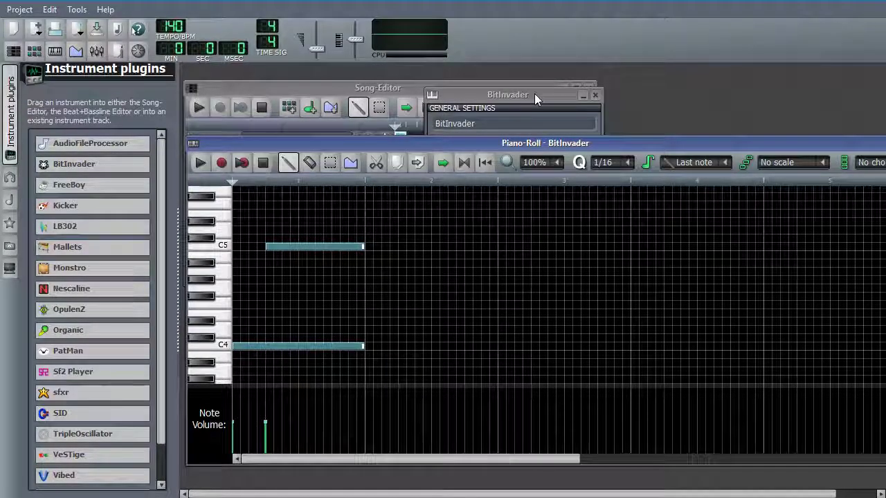
# - Bring the BitInvader window forward and switch its arpeggio mode to Sync and then to Free
pyautogui.click(534, 94)
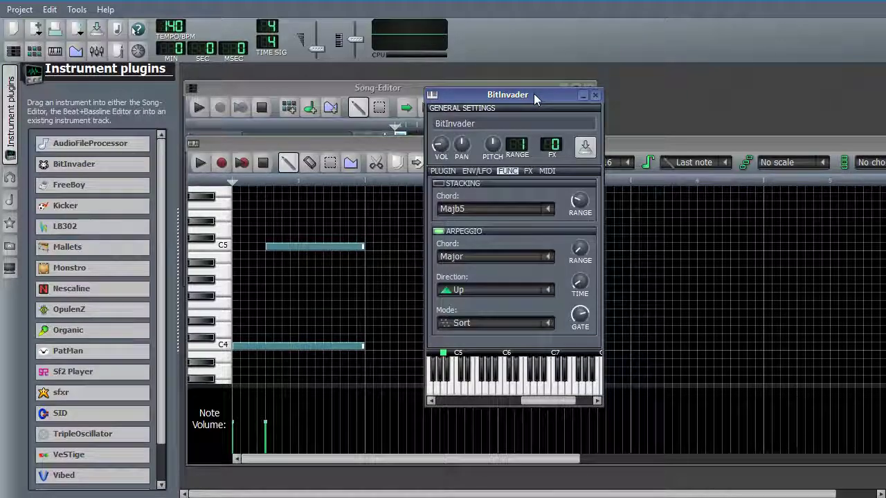
pyautogui.moveTo(534, 94); pyautogui.dragTo(329, 117)
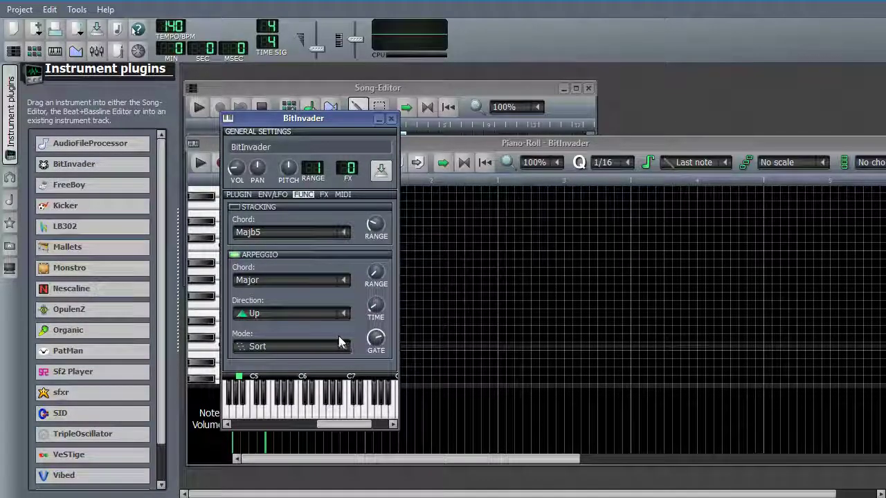
pyautogui.click(346, 347)
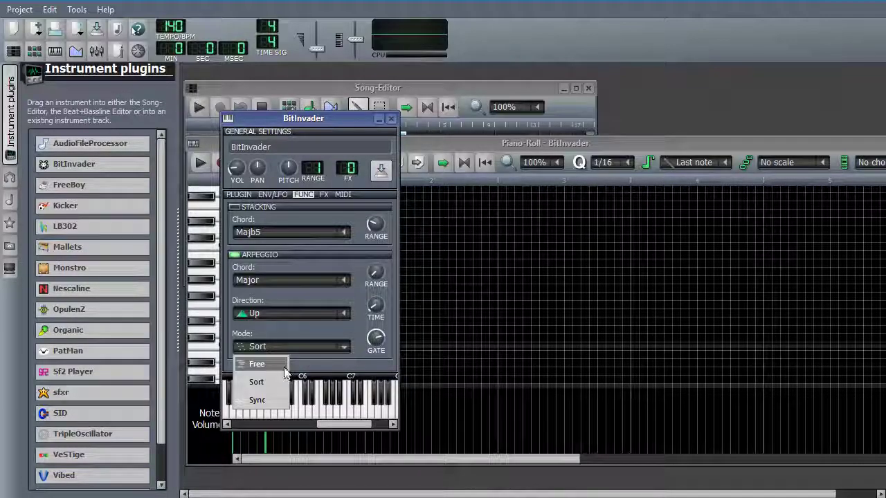
pyautogui.click(269, 406)
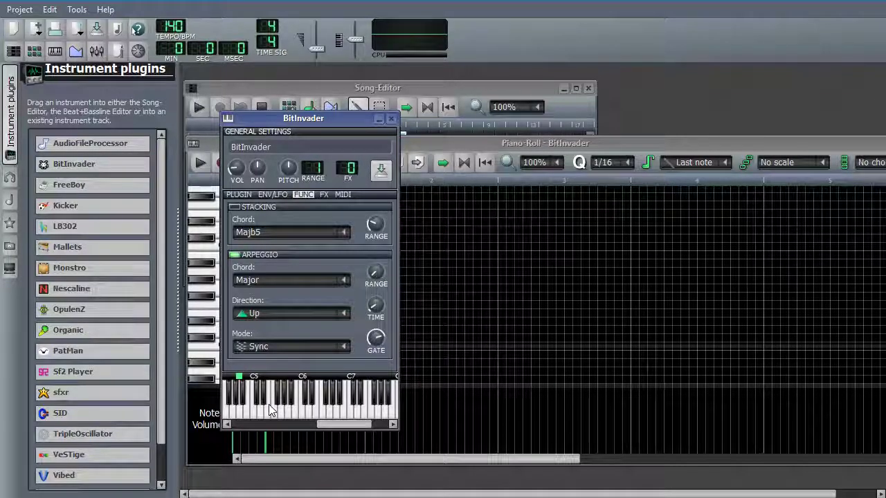
pyautogui.click(344, 347)
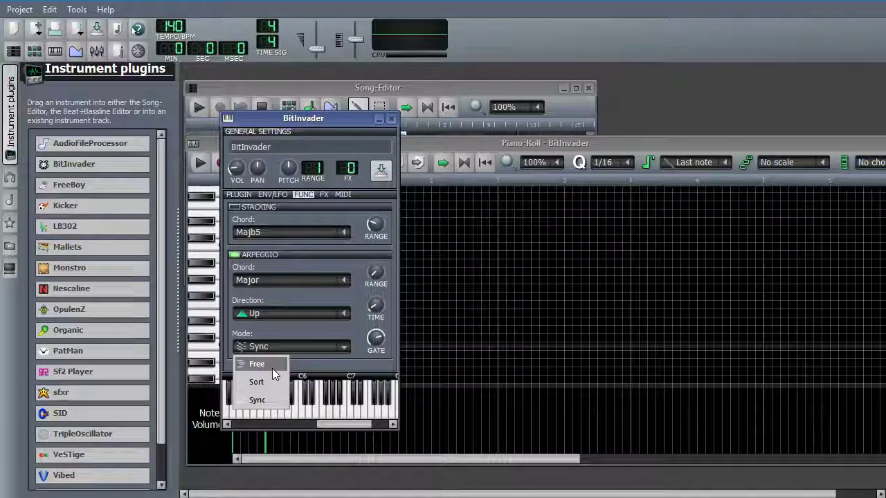
pyautogui.click(272, 371)
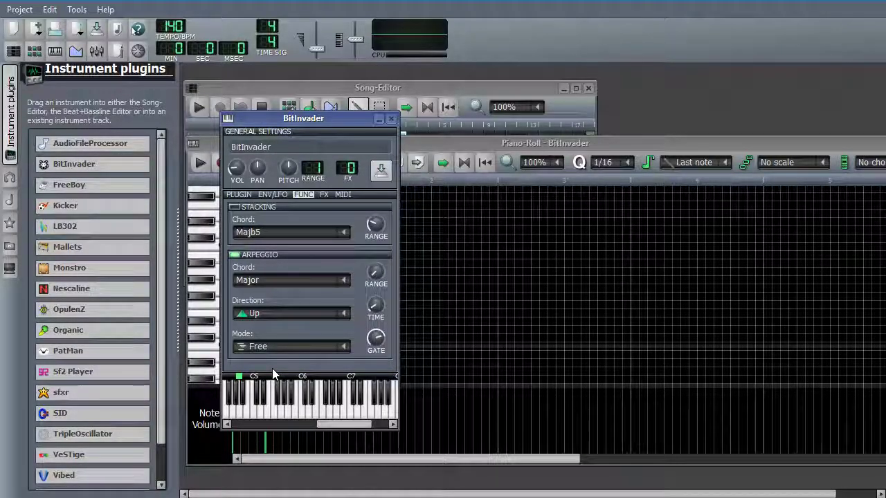
# - Move the BitInvader window clear of the piano-roll notes and set the arpeggio mode to Sort
pyautogui.moveTo(281, 123); pyautogui.dragTo(468, 129)
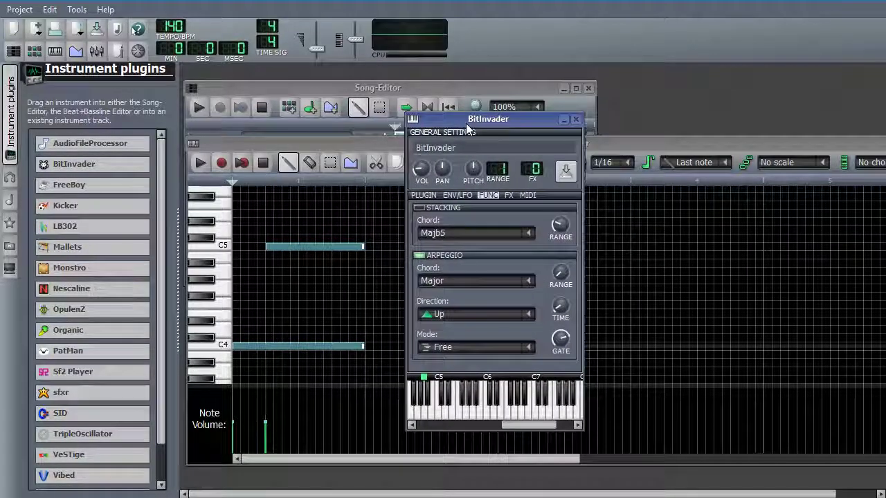
pyautogui.click(529, 352)
pyautogui.click(462, 385)
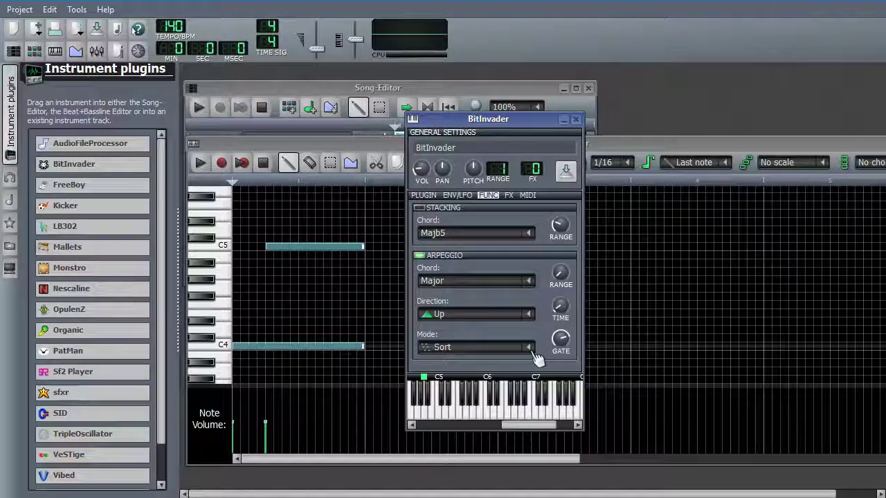
pyautogui.click(533, 352)
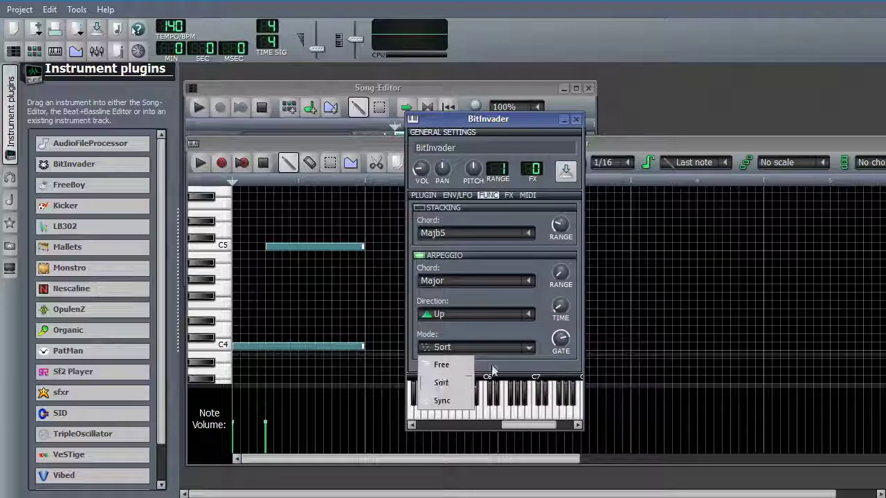
pyautogui.click(506, 362)
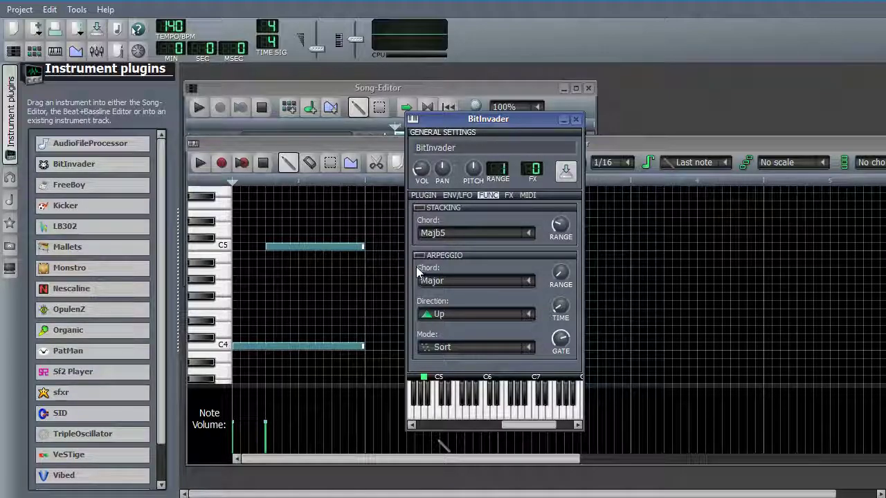
# - Set the stacking chord to Major with a 1-octave range, enable both stacking and arpeggio, and audition C5
pyautogui.click(530, 235)
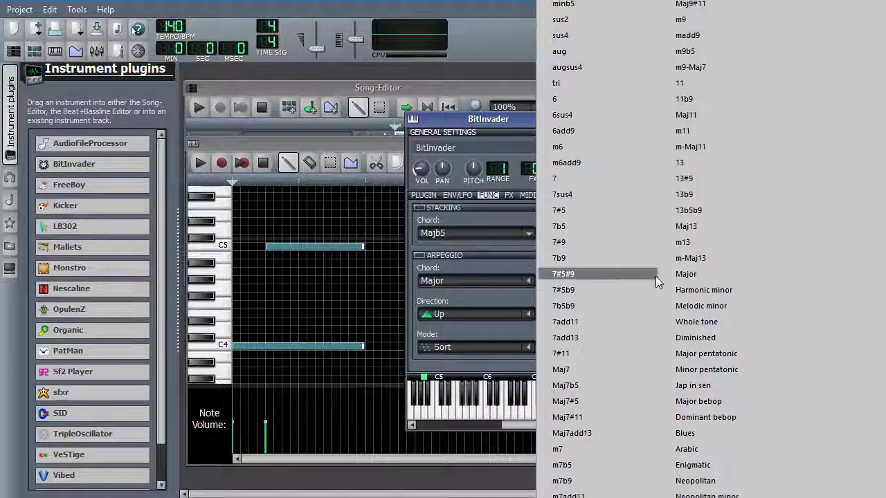
pyautogui.click(685, 274)
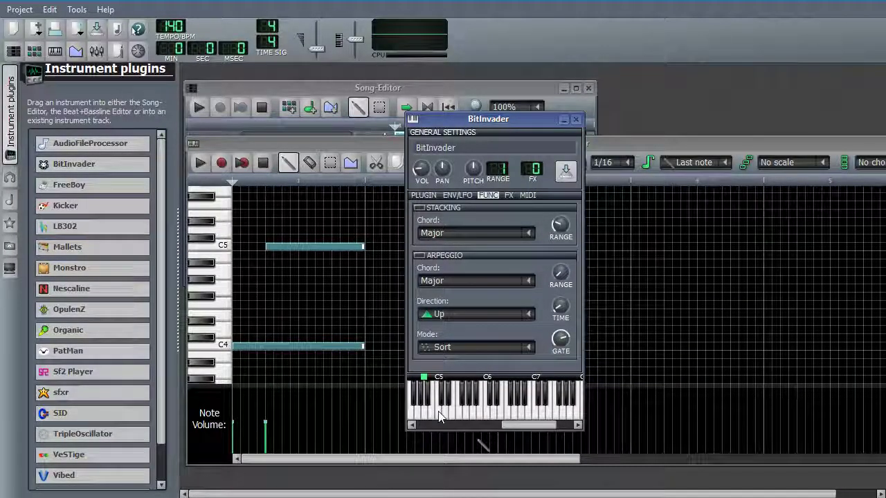
pyautogui.click(419, 256)
pyautogui.click(419, 207)
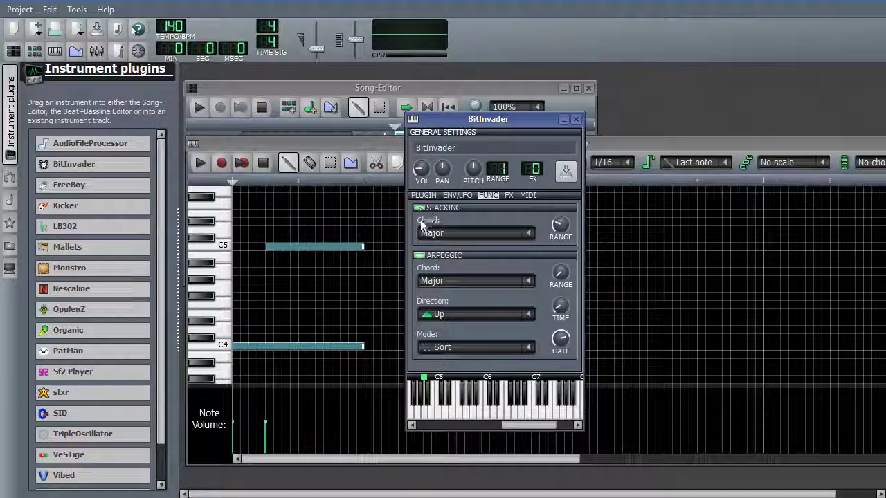
pyautogui.click(438, 418)
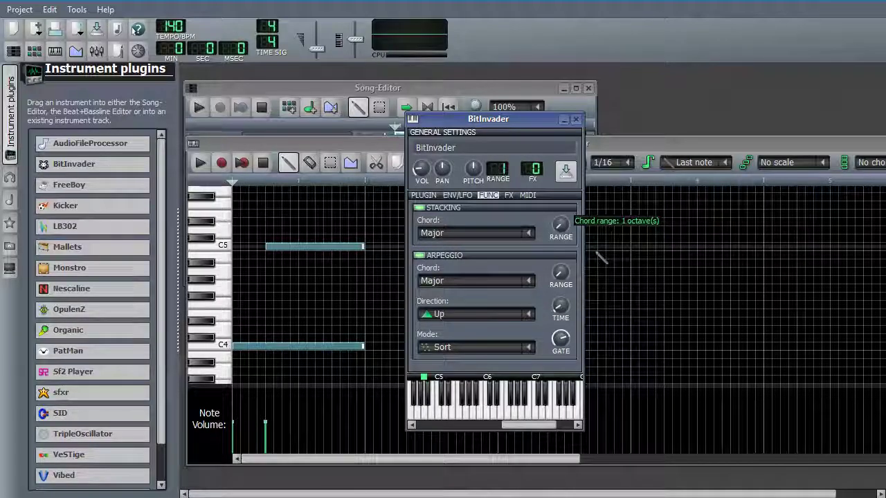
pyautogui.click(438, 420)
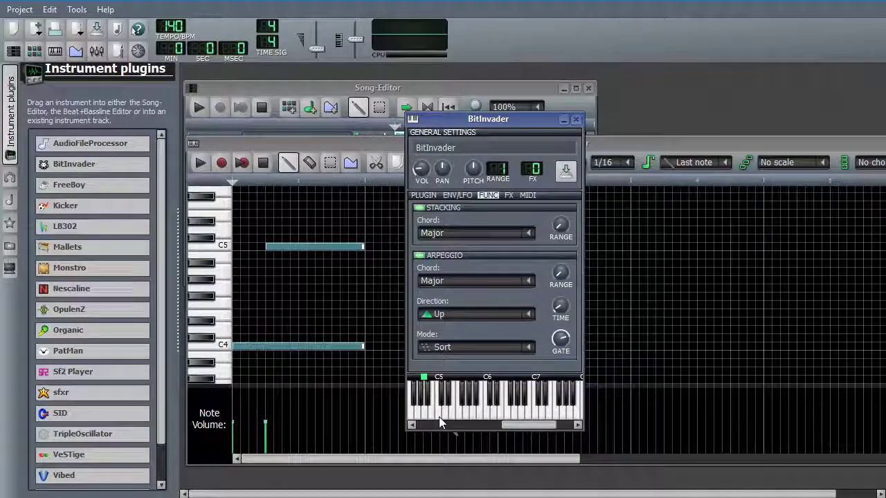
# - Set the arpeggio chord to minor and its direction to Up and down, auditioning the sound with C5
pyautogui.click(536, 282)
pyautogui.click(563, 2)
pyautogui.click(443, 415)
pyautogui.click(528, 314)
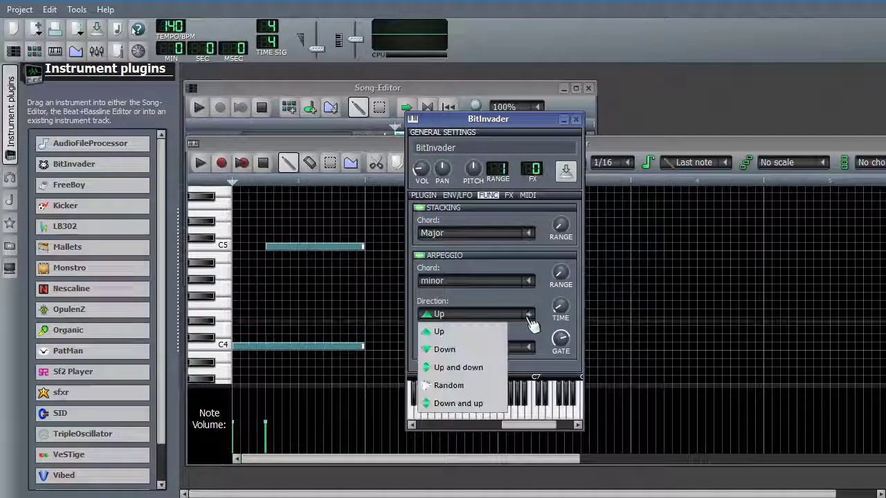
pyautogui.click(474, 360)
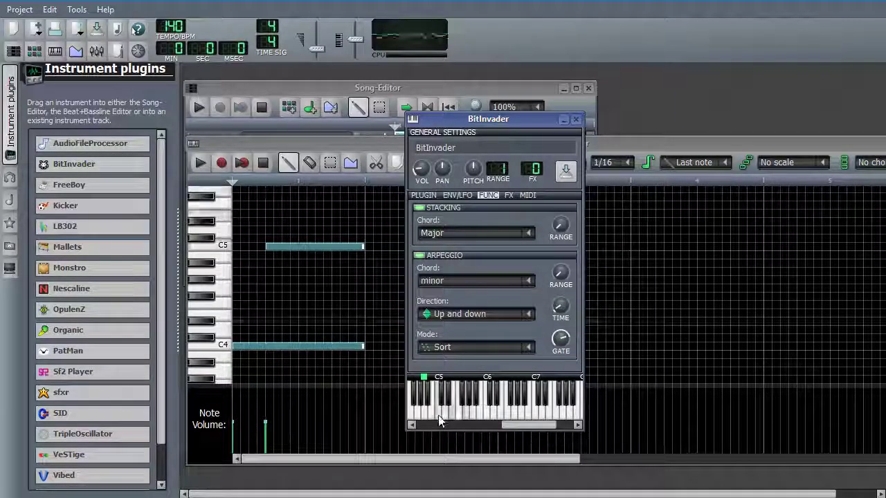
pyautogui.click(436, 416)
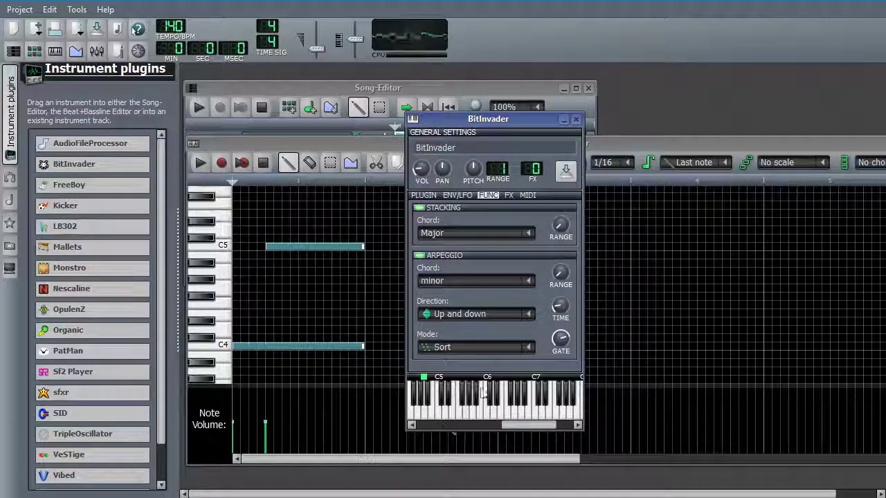
# - Lower the arpeggio gate to about a quarter and set the arpeggio time to 97 ms, auditioning C5 between changes
pyautogui.moveTo(560, 338); pyautogui.dragTo(561, 350)
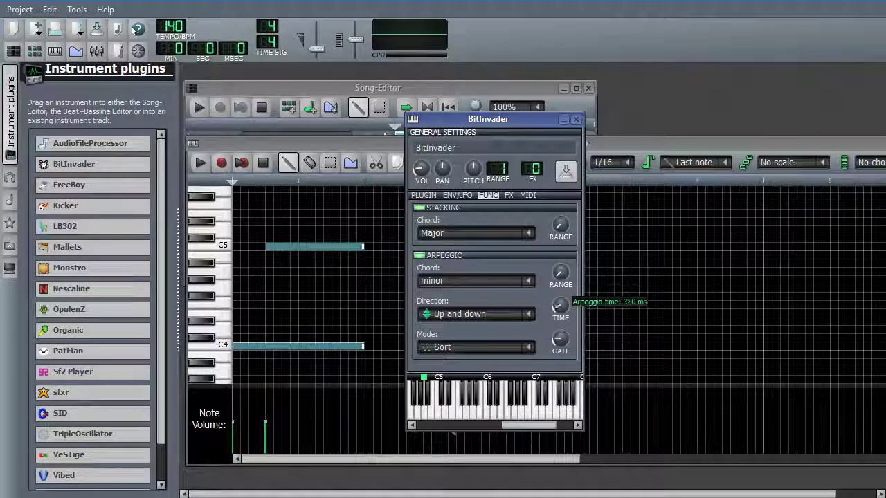
pyautogui.click(439, 416)
pyautogui.click(561, 307)
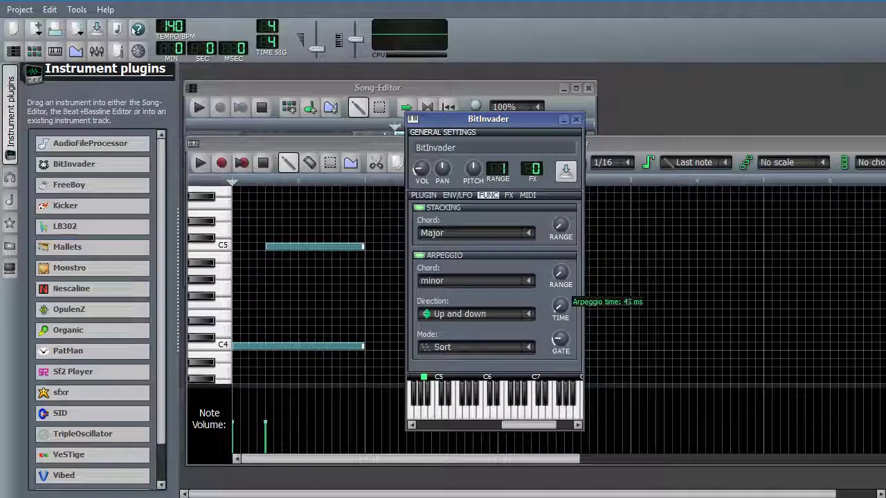
pyautogui.click(439, 416)
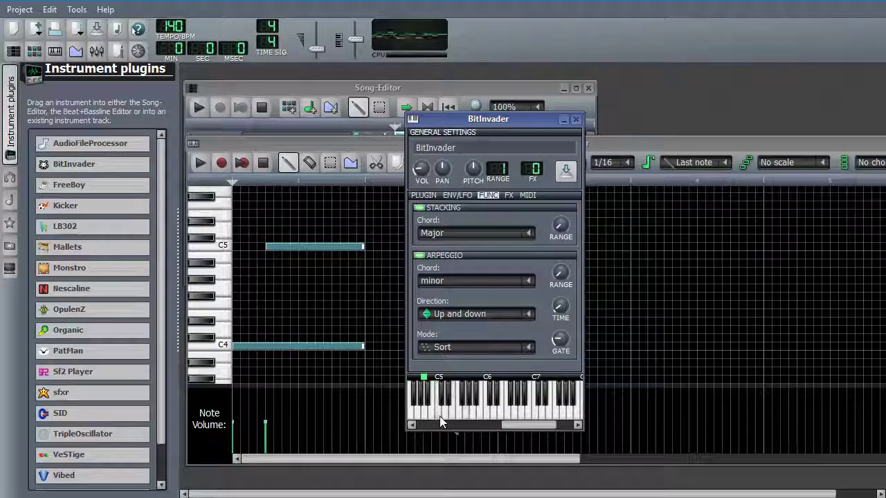
pyautogui.click(439, 416)
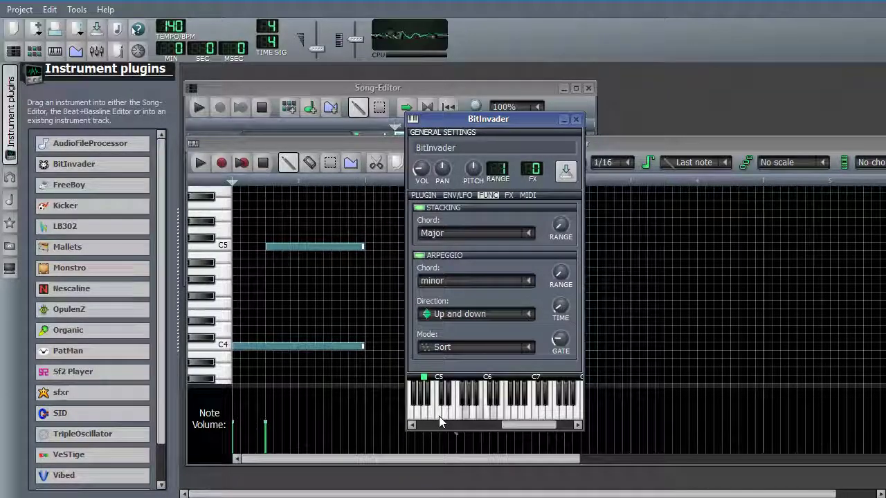
pyautogui.click(438, 416)
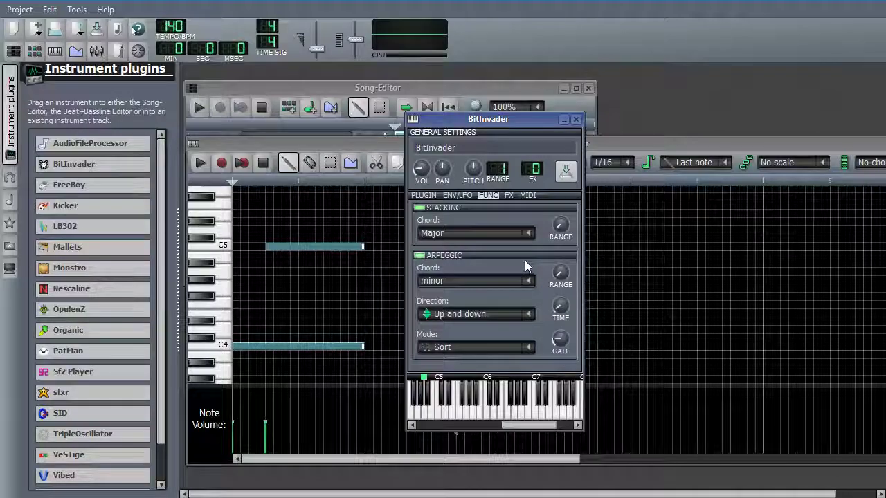
# - Examine the options available for the arpeggio time control, including Tempo Sync
pyautogui.rightClick(560, 311)
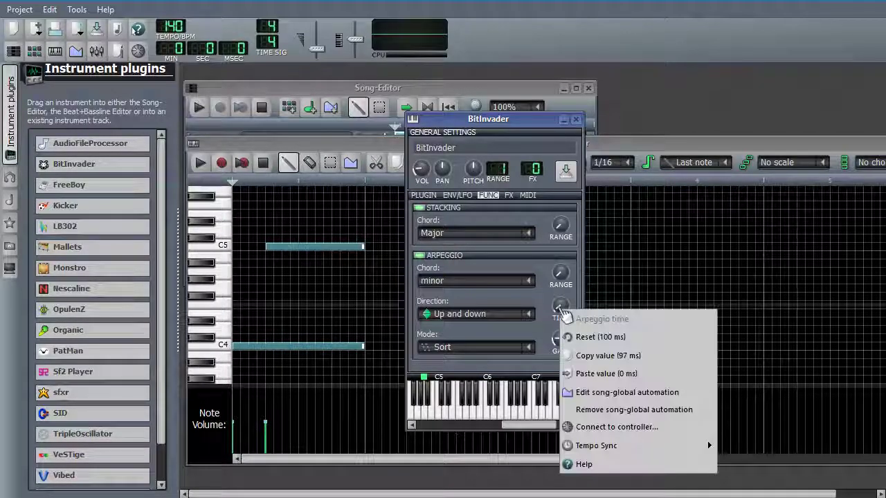
pyautogui.click(321, 147)
pyautogui.click(429, 130)
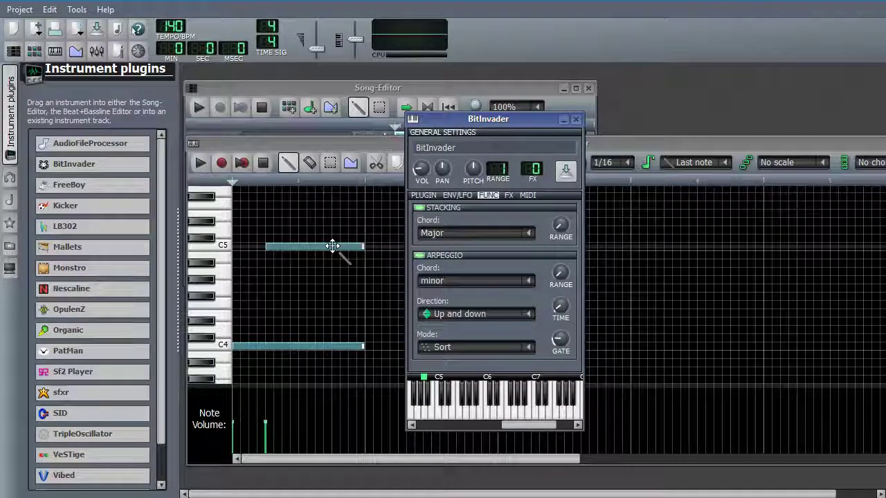
# - Delete the C5 and C4 notes from BitInvader's piano roll
pyautogui.click(358, 141)
pyautogui.rightClick(332, 245)
pyautogui.rightClick(294, 345)
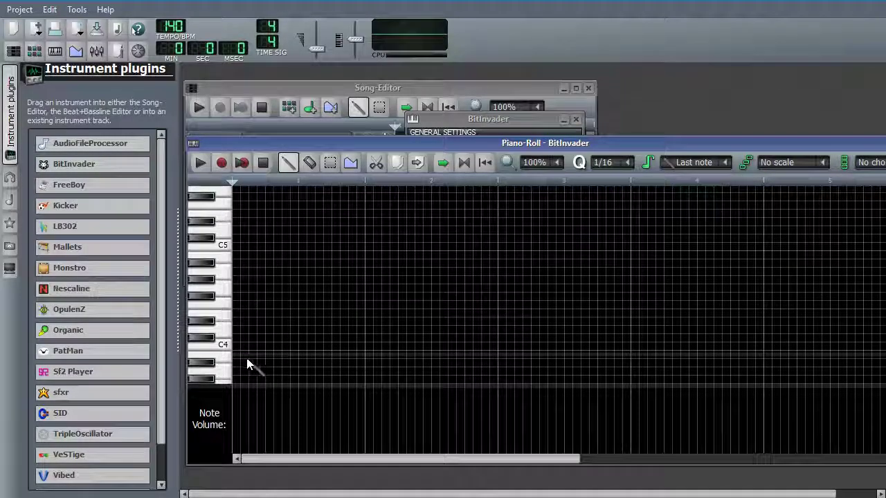
# - Bring BitInvader forward, turn off the arpeggio, and keep stacking enabled with the octave chord
pyautogui.click(498, 119)
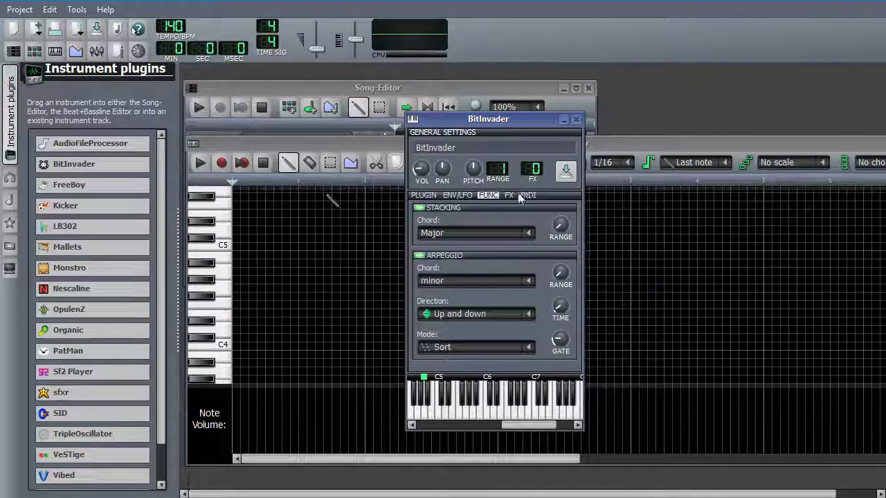
pyautogui.click(419, 208)
pyautogui.click(419, 256)
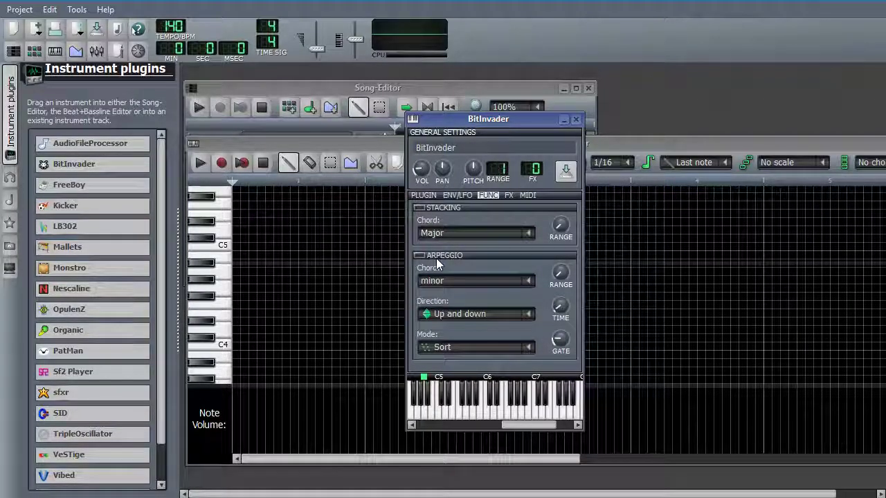
pyautogui.click(419, 208)
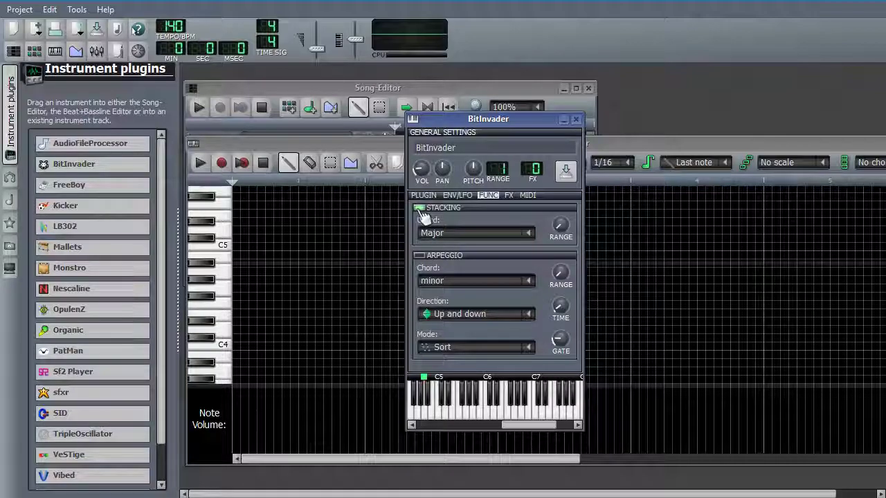
pyautogui.click(529, 233)
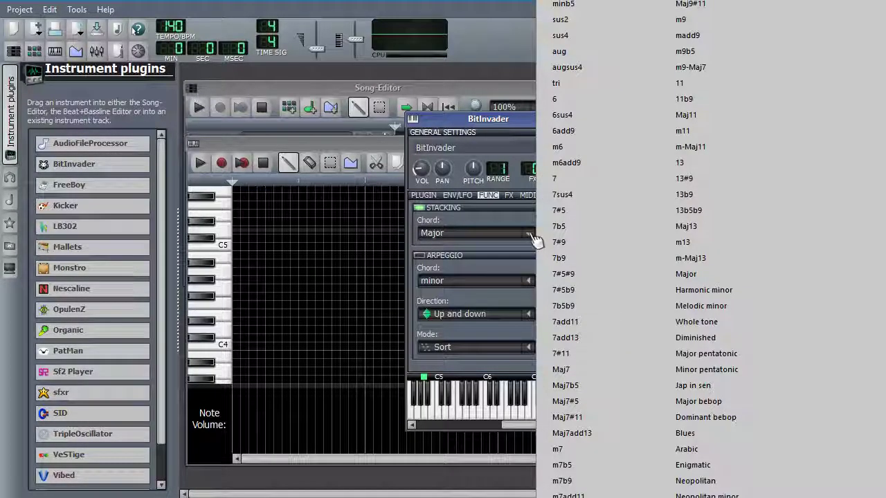
pyautogui.click(522, 249)
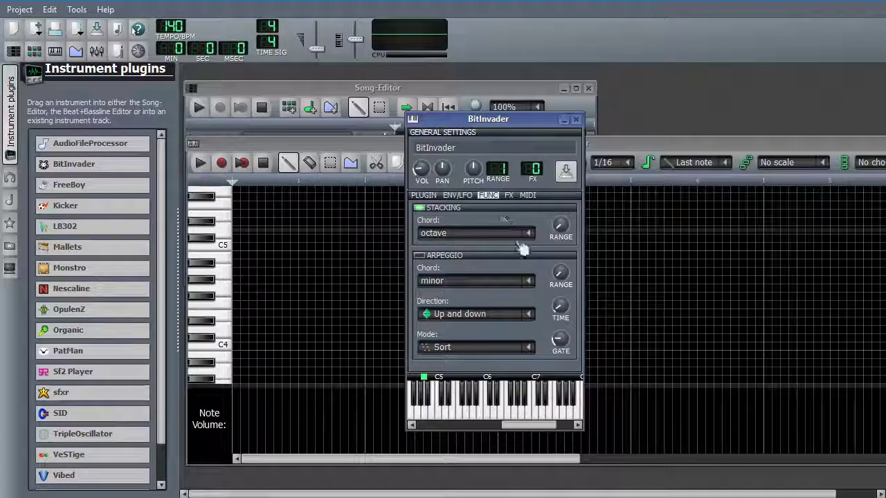
# - Look over BitInvader's plugin, envelope/LFO, function and effects settings, including the arpeggio mode choices
pyautogui.click(423, 195)
pyautogui.click(467, 197)
pyautogui.click(483, 196)
pyautogui.click(510, 197)
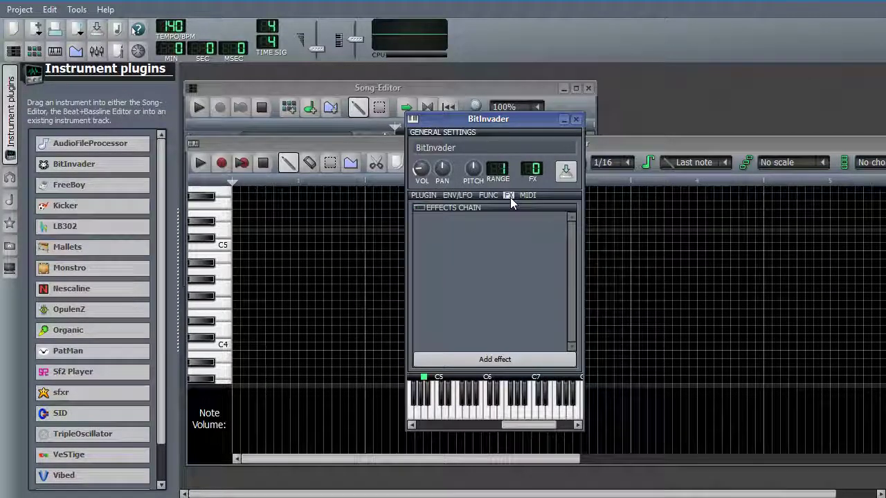
pyautogui.click(490, 195)
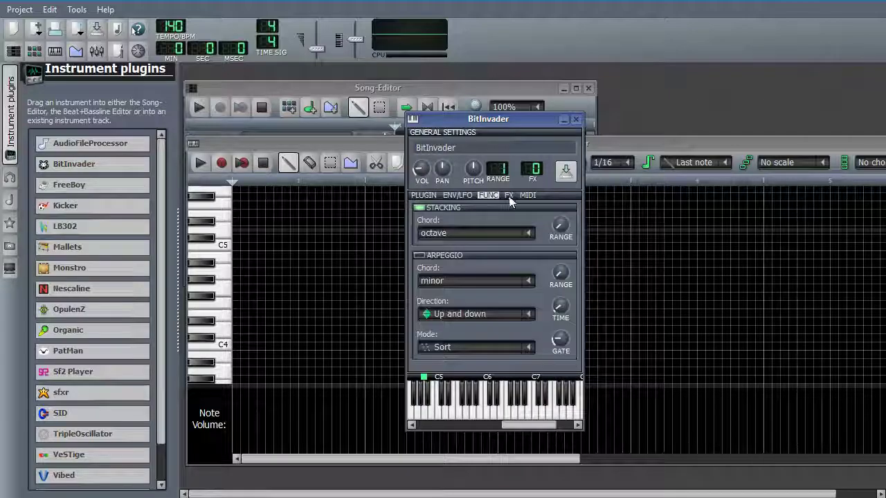
pyautogui.click(530, 348)
pyautogui.click(450, 389)
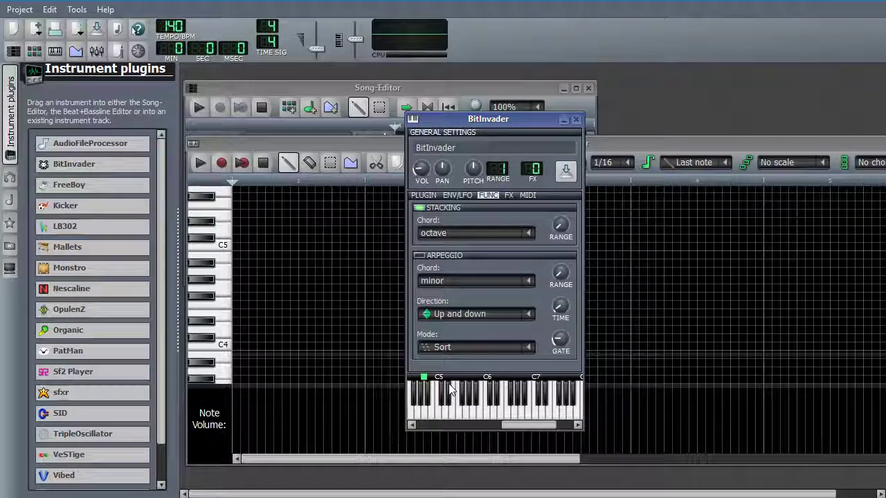
# - Add the Amplifier and LADSPA: Aliasing effects to BitInvader's effects chain
pyautogui.click(508, 195)
pyautogui.click(508, 360)
pyautogui.moveTo(633, 97)
pyautogui.mouseDown()
pyautogui.moveTo(642, 254)
pyautogui.moveTo(623, 92)
pyautogui.mouseUp()
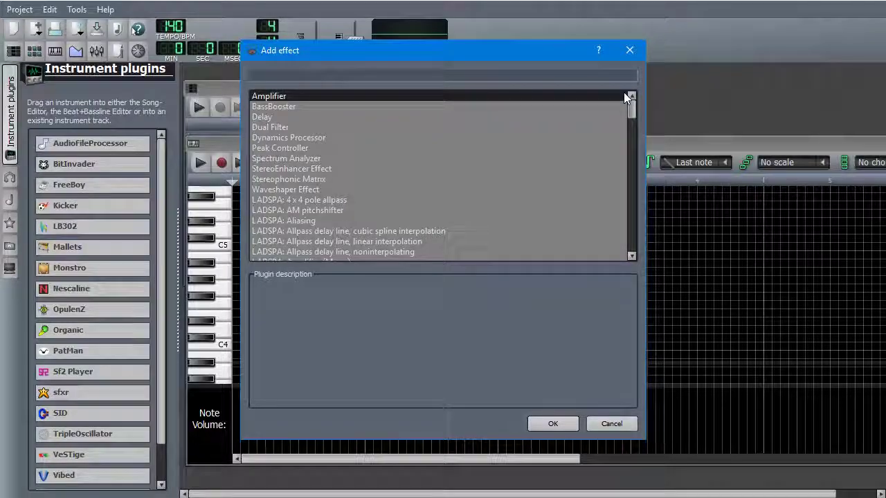
pyautogui.click(553, 424)
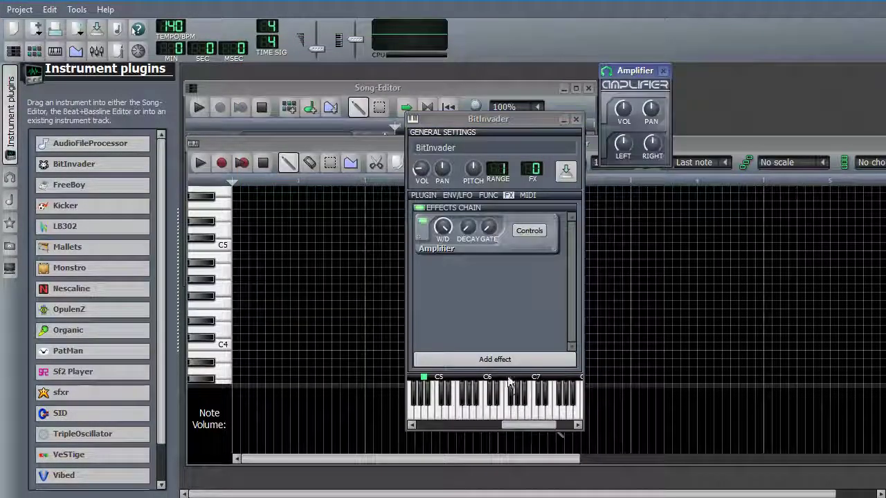
pyautogui.click(510, 360)
pyautogui.click(321, 220)
pyautogui.click(544, 424)
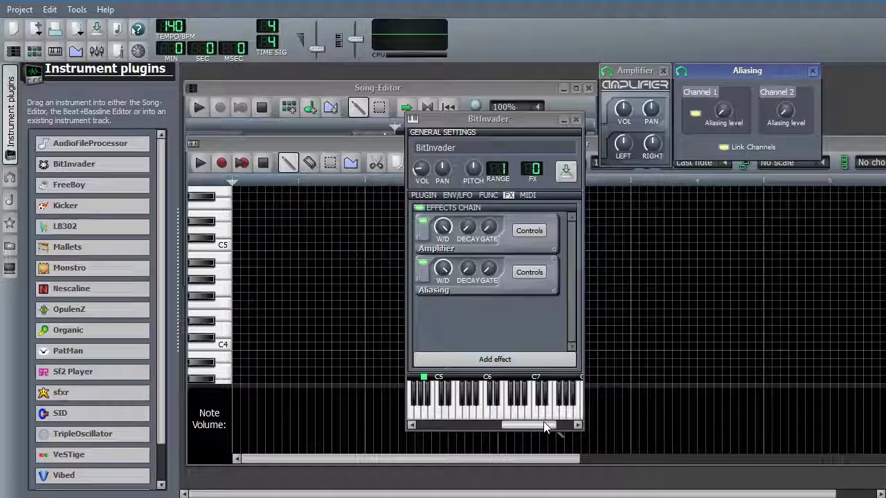
# - Switch off the Aliasing effect, then remove both Aliasing and Amplifier from BitInvader's effects chain
pyautogui.click(422, 264)
pyautogui.rightClick(438, 289)
pyautogui.click(484, 354)
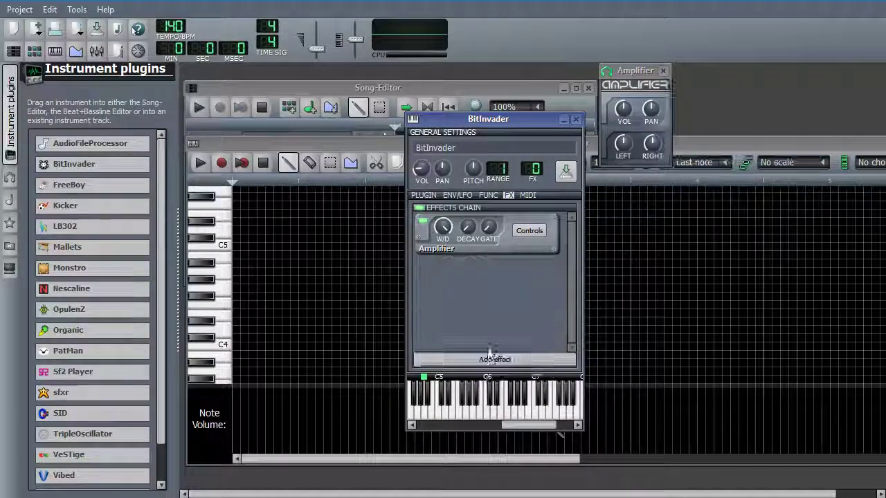
pyautogui.rightClick(476, 250)
pyautogui.click(509, 315)
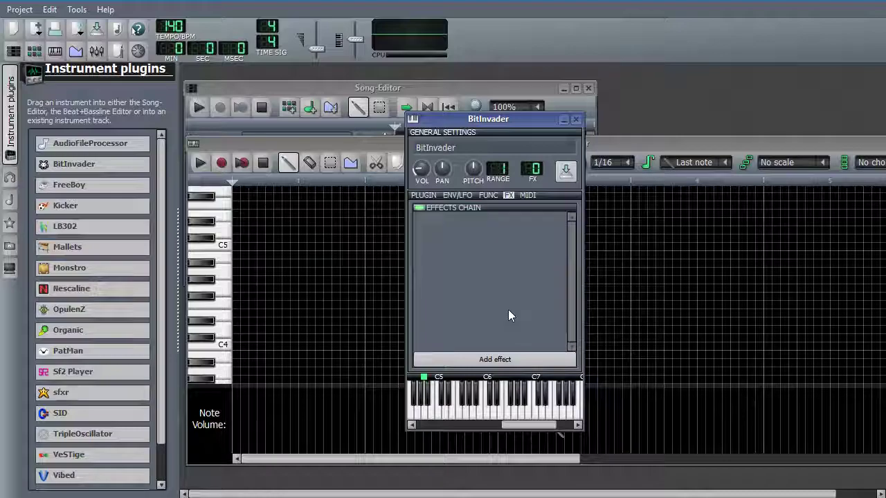